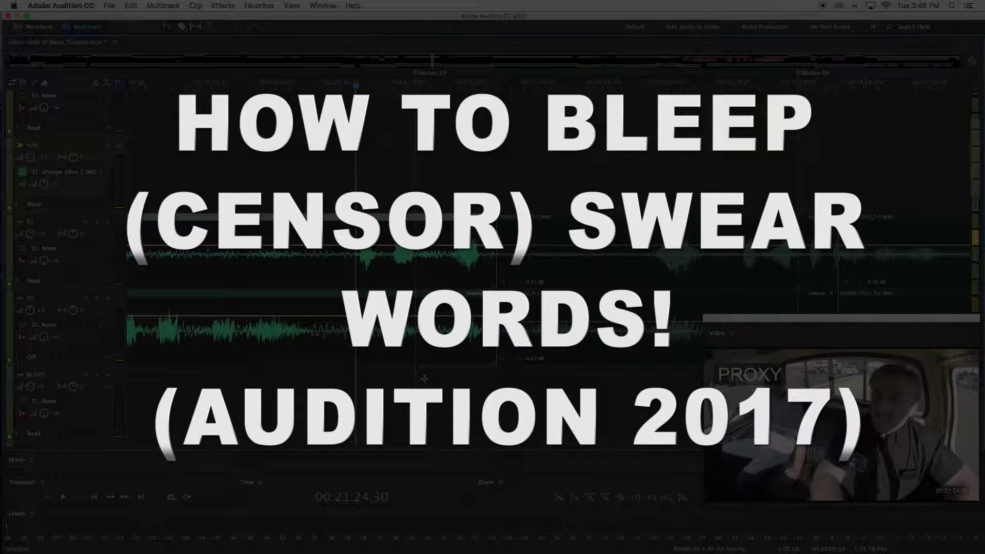
- Play the dialogue from an earlier point to find where the swear word falls
scroll(441, 370, up, 3)
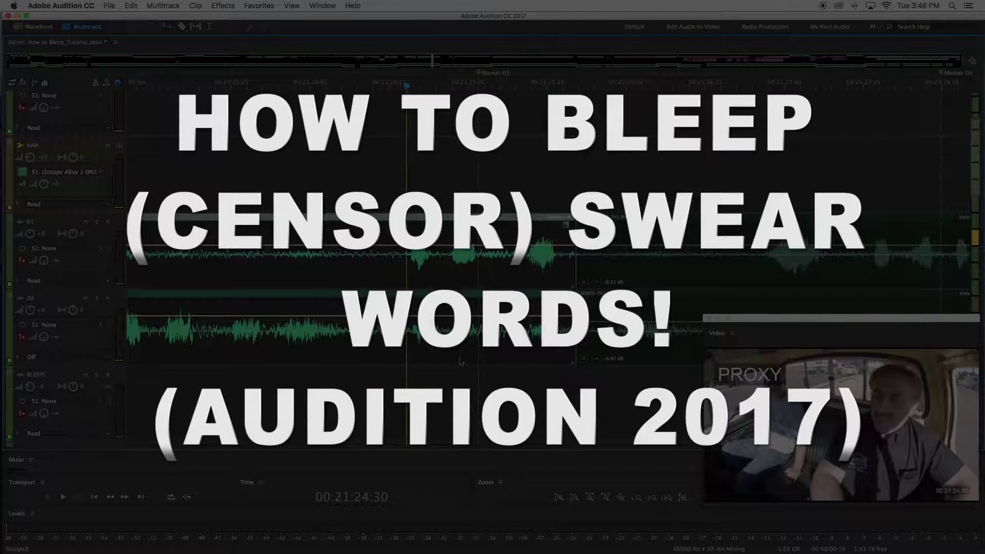
scroll(468, 364, right, 2)
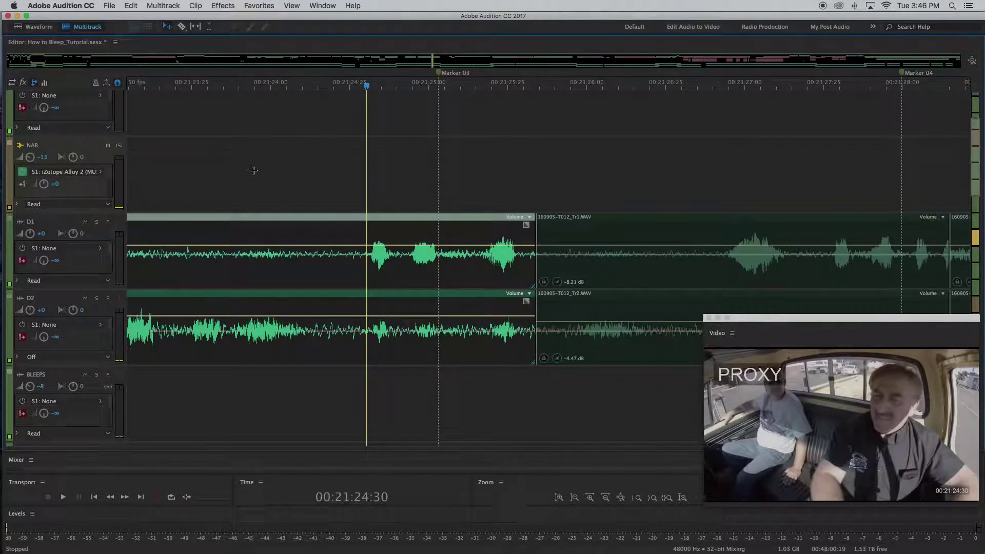
scroll(253, 167, down, 1)
scroll(252, 168, left, 1)
click(143, 89)
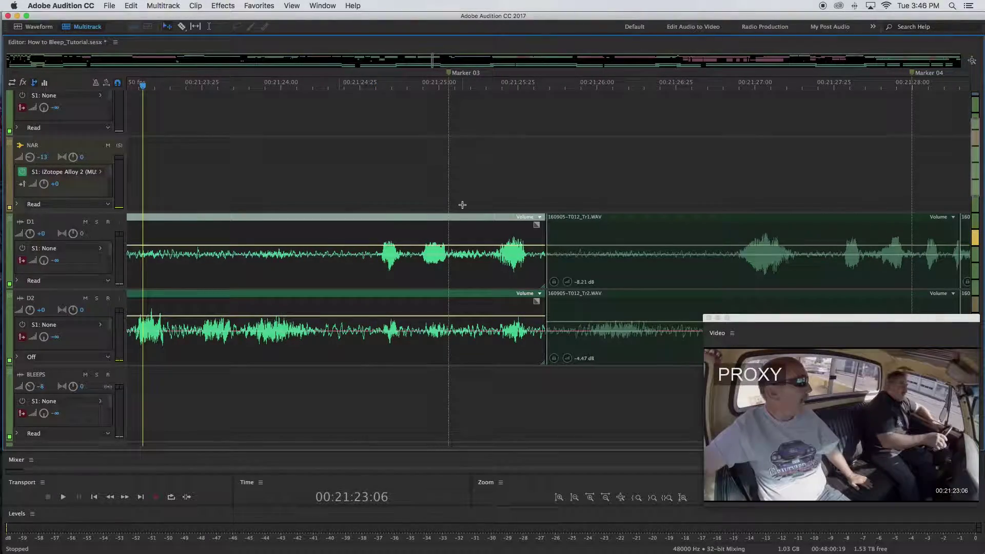
key(space)
scroll(491, 228, down, 1)
scroll(491, 229, down, 1)
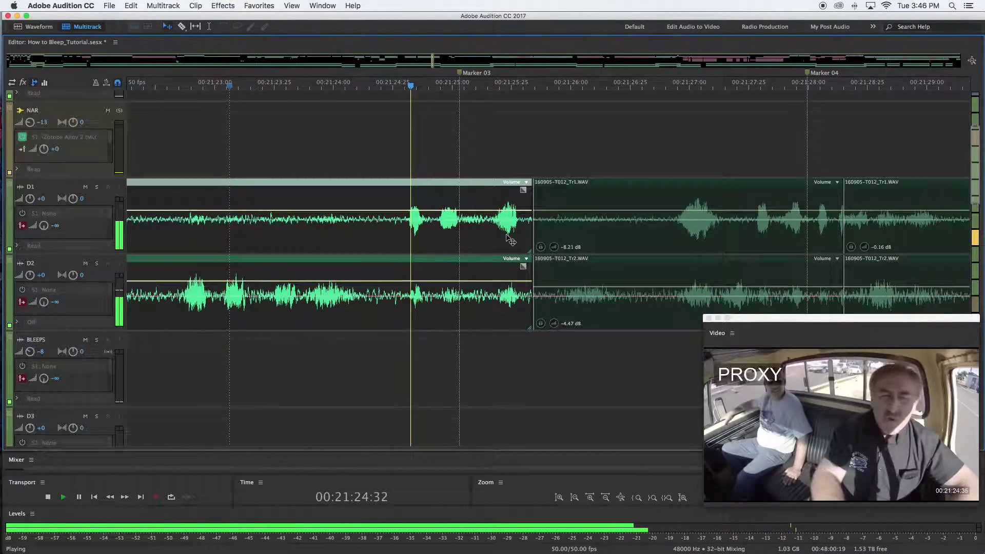
scroll(508, 238, right, 1)
scroll(411, 175, up, 1)
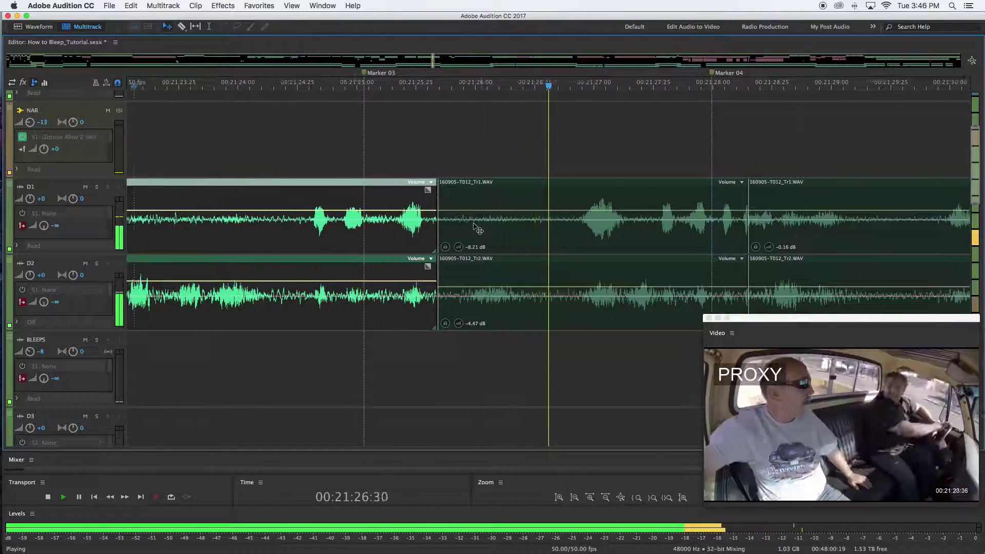
key(space)
scroll(378, 169, up, 1)
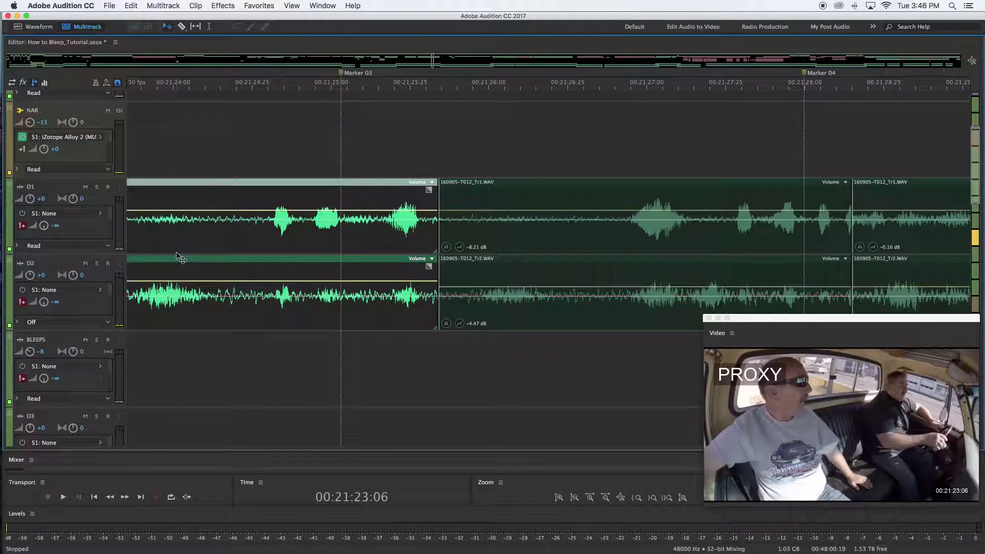
- Solo D1 and scrub the playhead to the swear word's start near 00:21:24:46
click(97, 188)
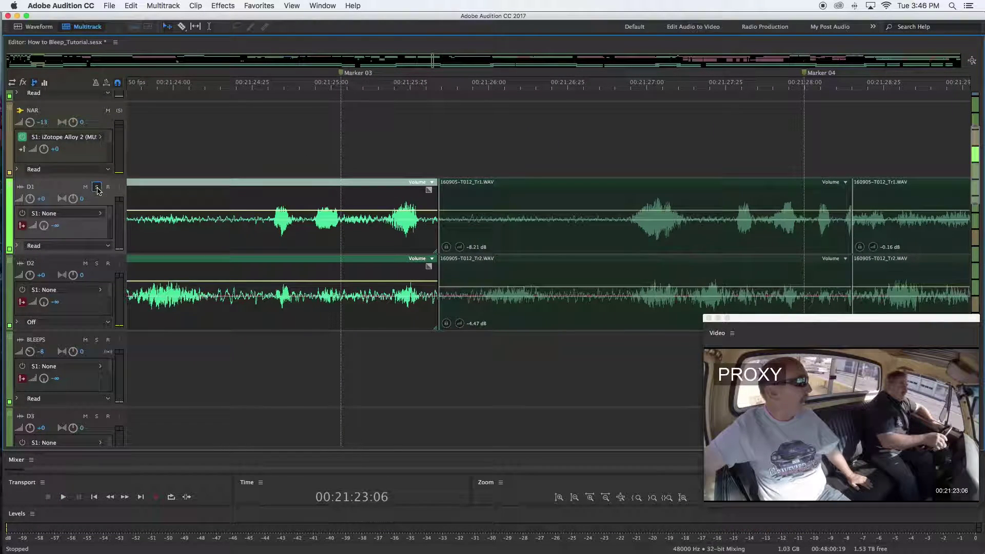
click(272, 88)
scroll(338, 244, up, 3)
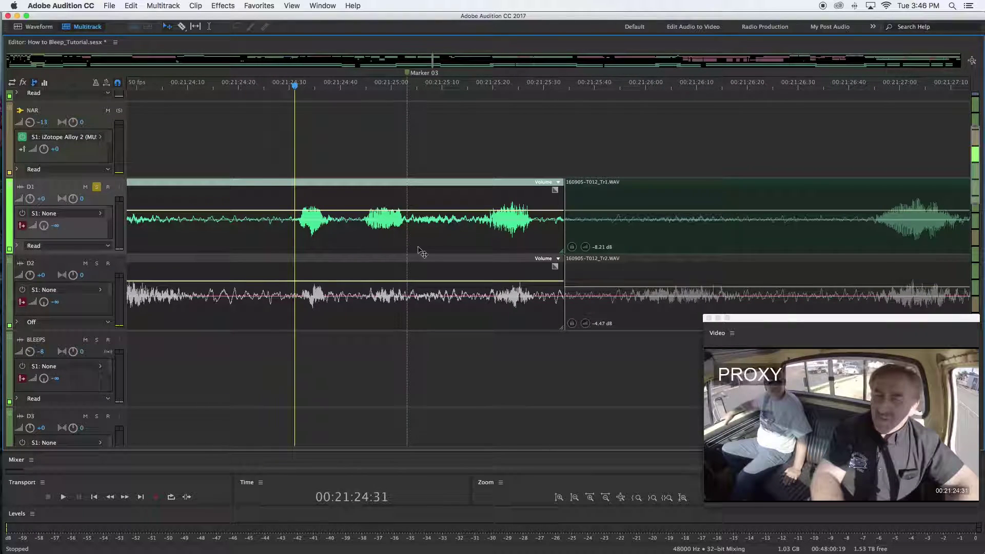
key(space)
key(space)
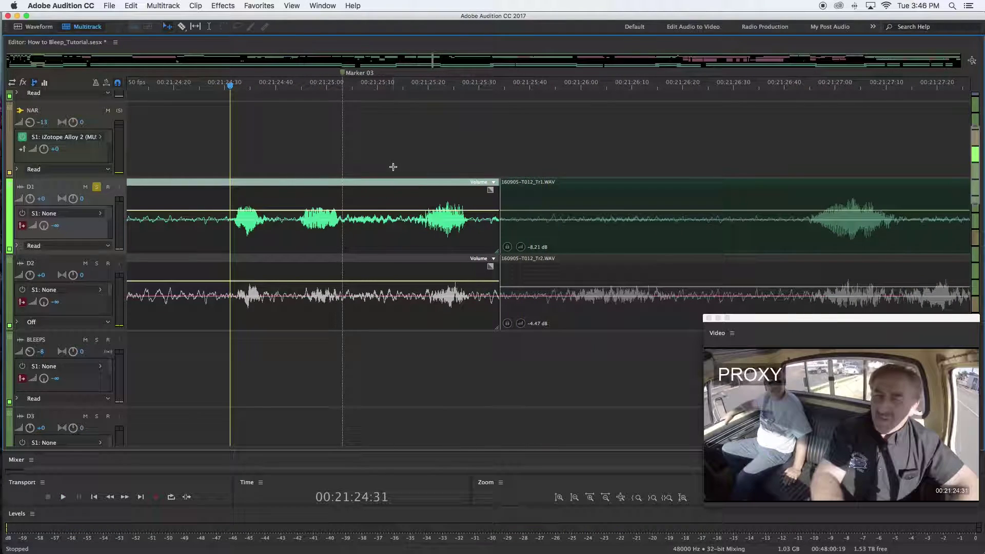
drag(327, 81, 303, 92)
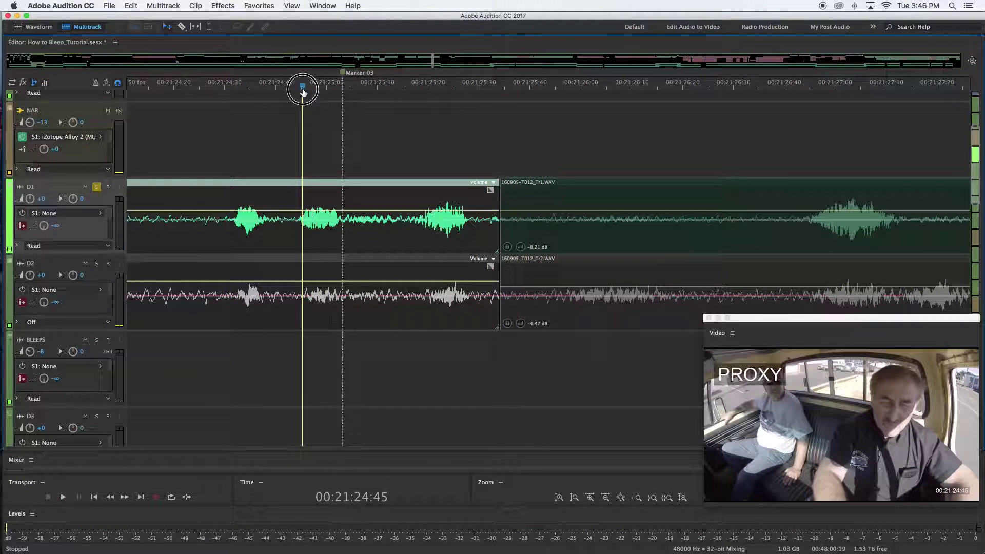
click(223, 88)
key(space)
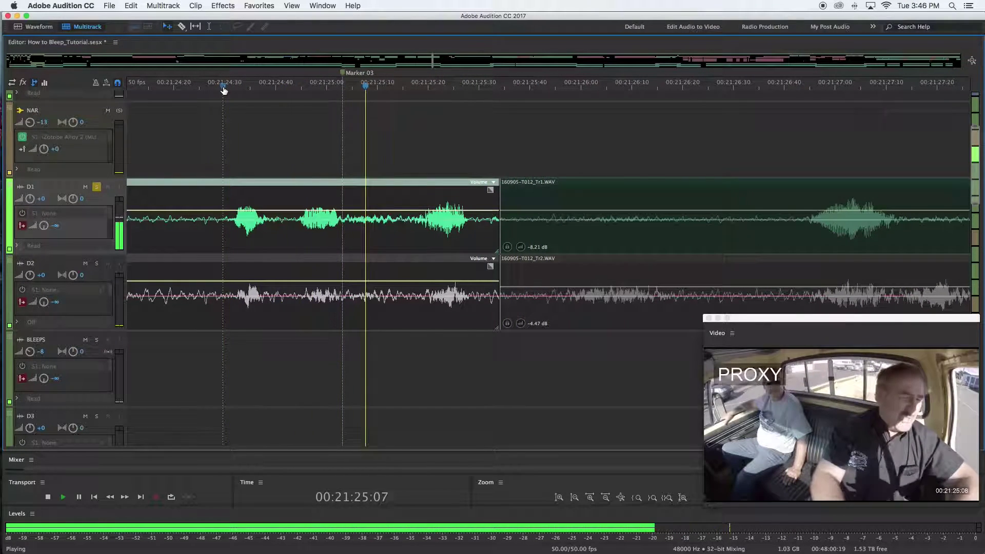
key(space)
mouse_move(300, 90)
mouse_down()
mouse_move(481, 97)
mouse_move(308, 103)
mouse_up()
- Nudge the playhead to 00:21:24:43 and clear the clip selection
scroll(327, 152, left, 5)
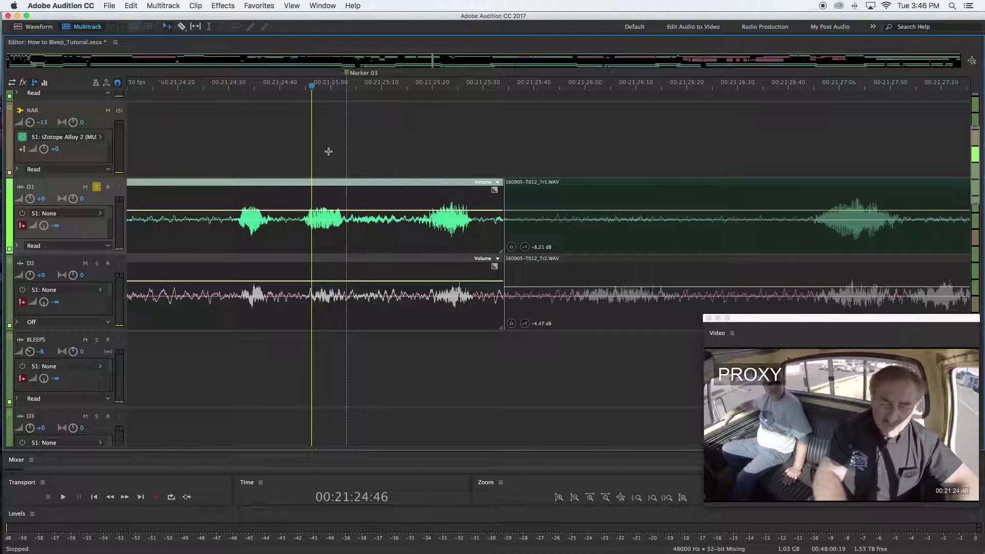
drag(410, 91, 396, 88)
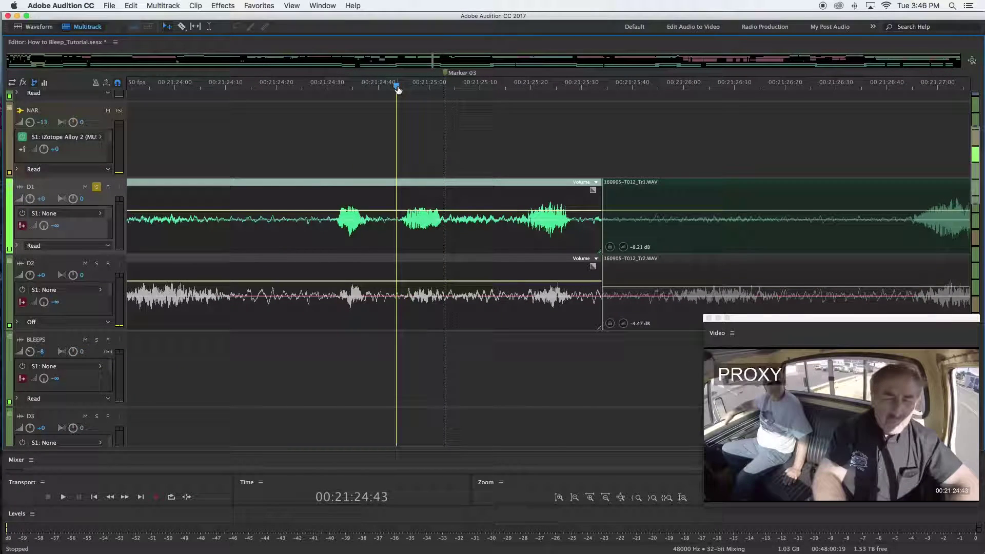
scroll(404, 197, up, 1)
click(468, 147)
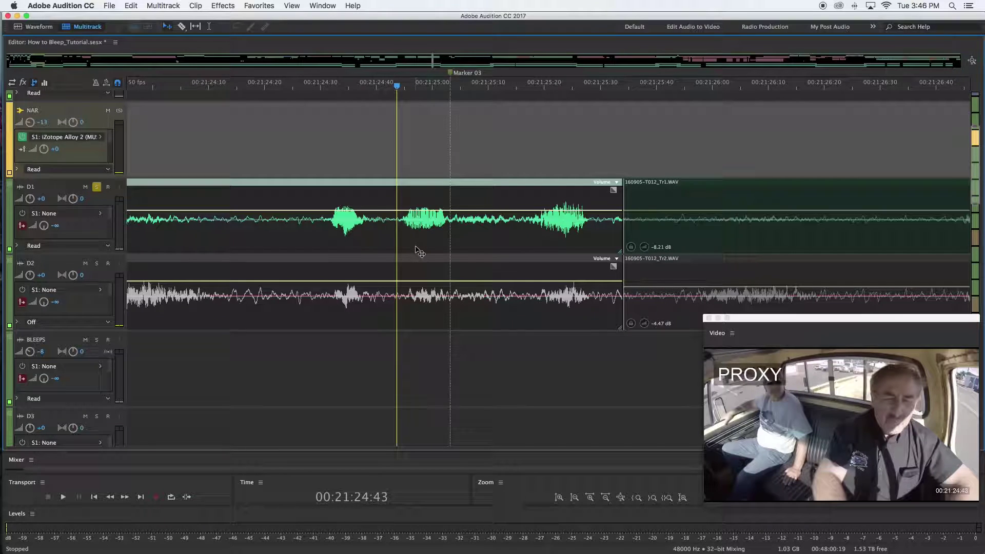
- Razor-split the D1 and D2 clips at the playhead and mute the swear-word clips
key(r)
click(397, 237)
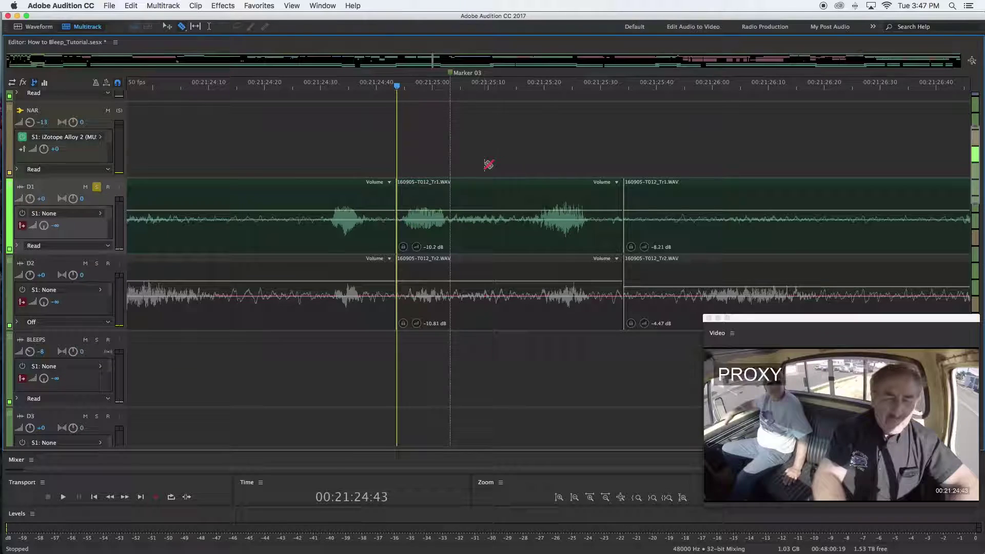
click(476, 297)
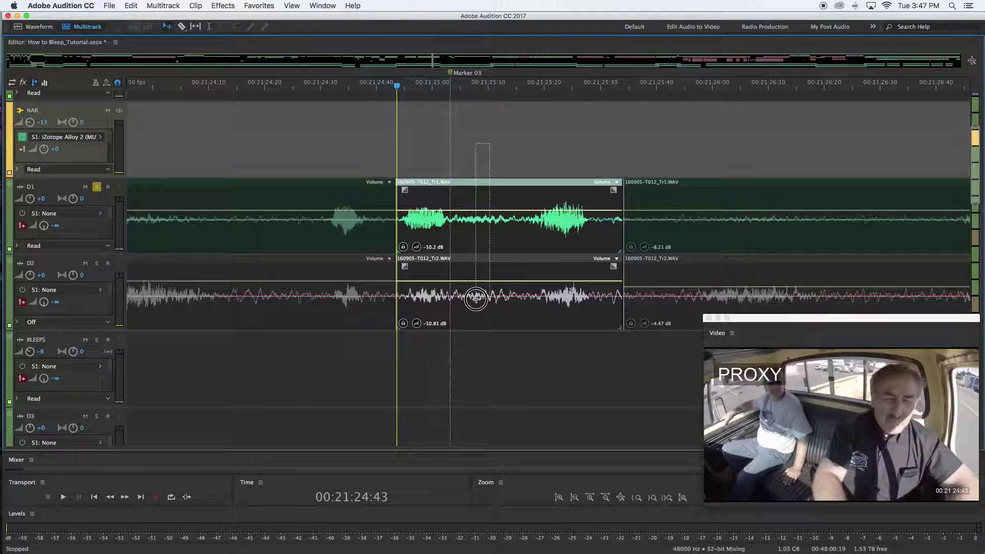
right_click(478, 247)
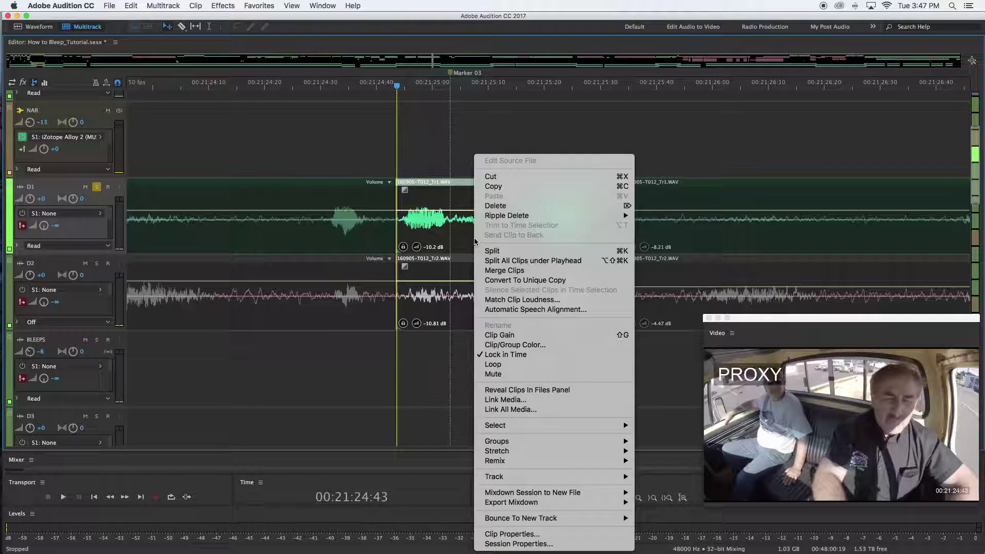
click(498, 376)
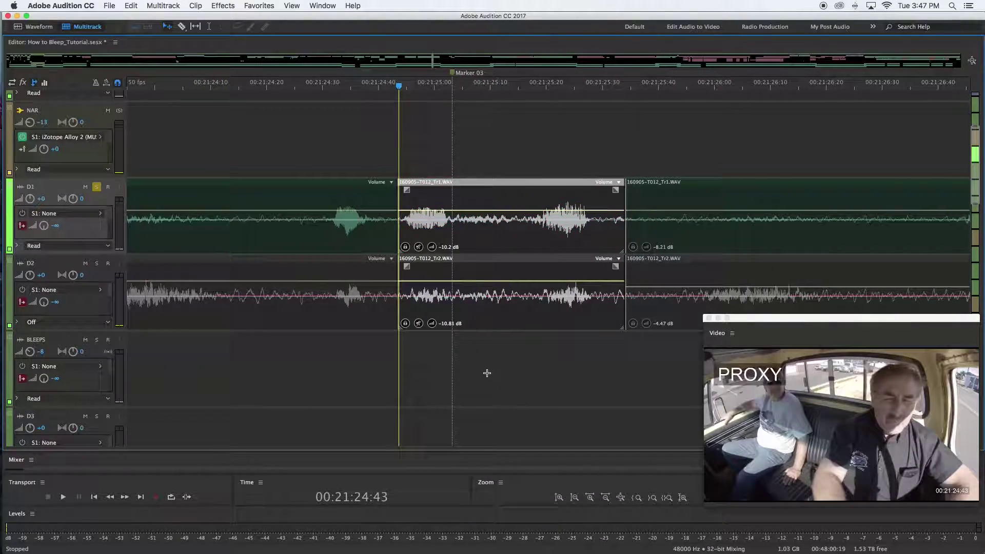
- Scroll and zoom the timeline to frame the short D1 and D2 swear-word clips at Marker 03
scroll(467, 367, down, 6)
scroll(482, 342, down, 2)
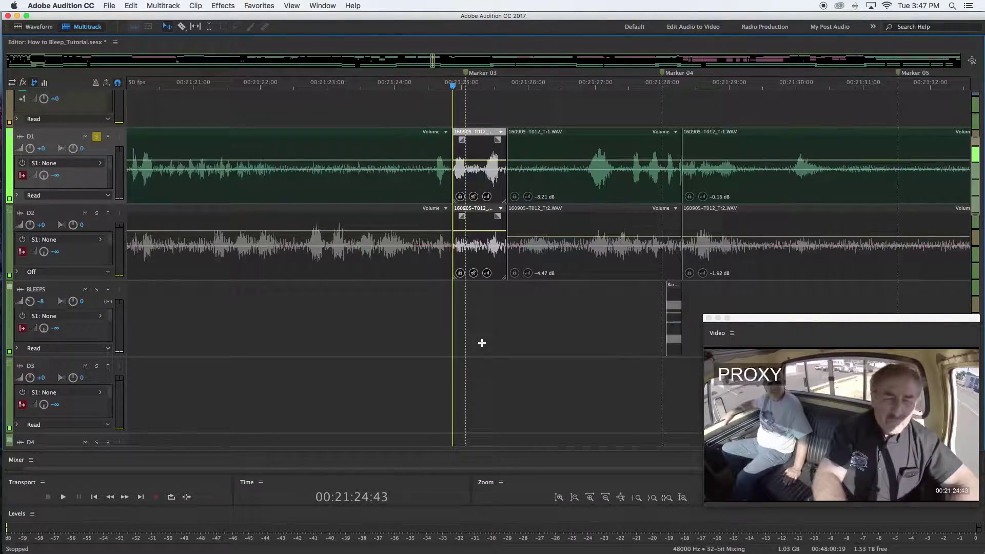
scroll(482, 343, up, 2)
scroll(488, 198, up, 3)
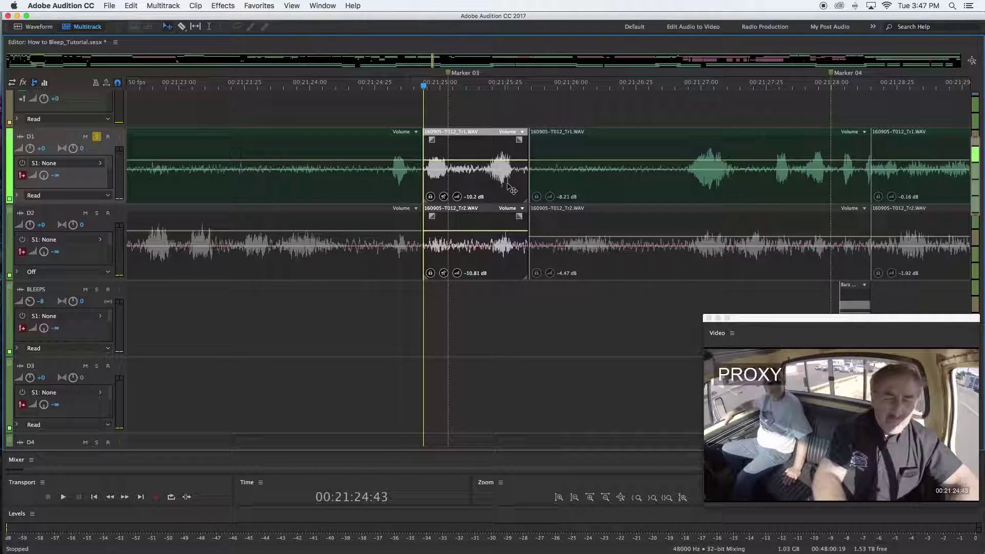
scroll(492, 221, down, 1)
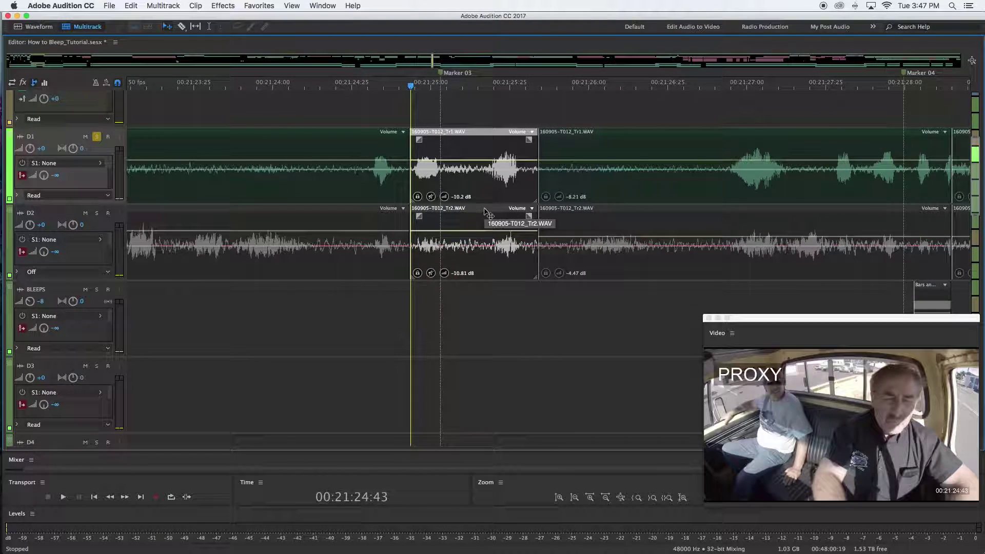
scroll(475, 220, up, 1)
scroll(468, 215, down, 1)
scroll(464, 249, down, 2)
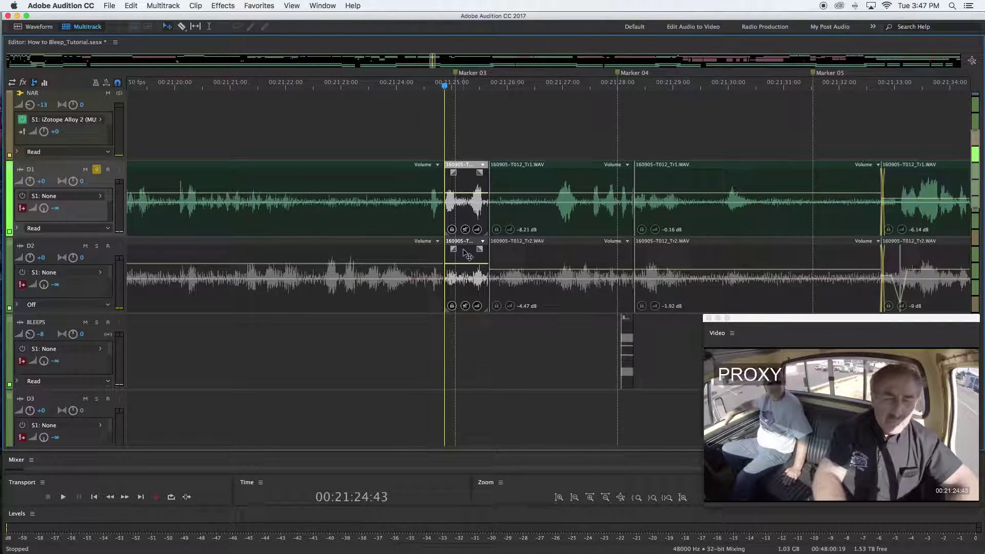
scroll(465, 251, down, 1)
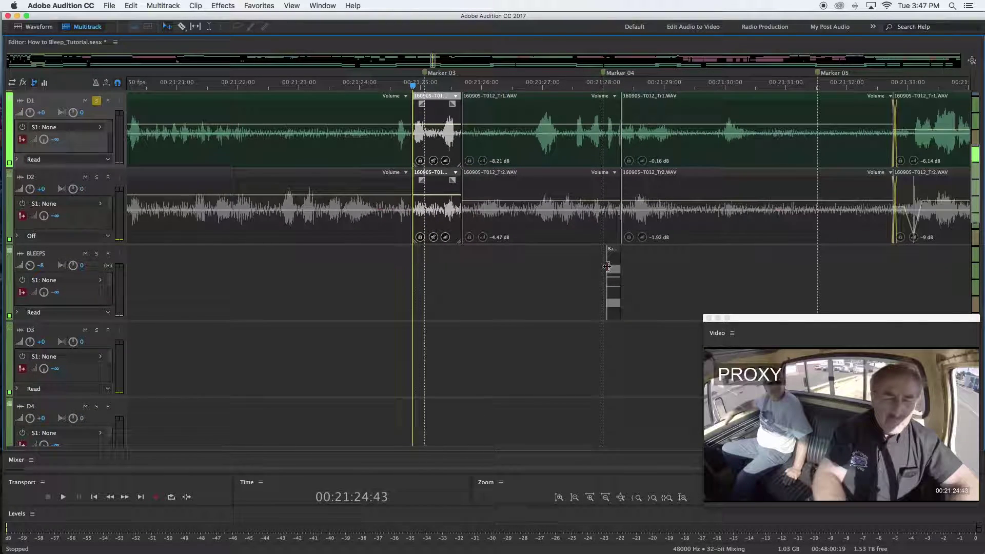
scroll(605, 266, up, 1)
scroll(641, 302, up, 2)
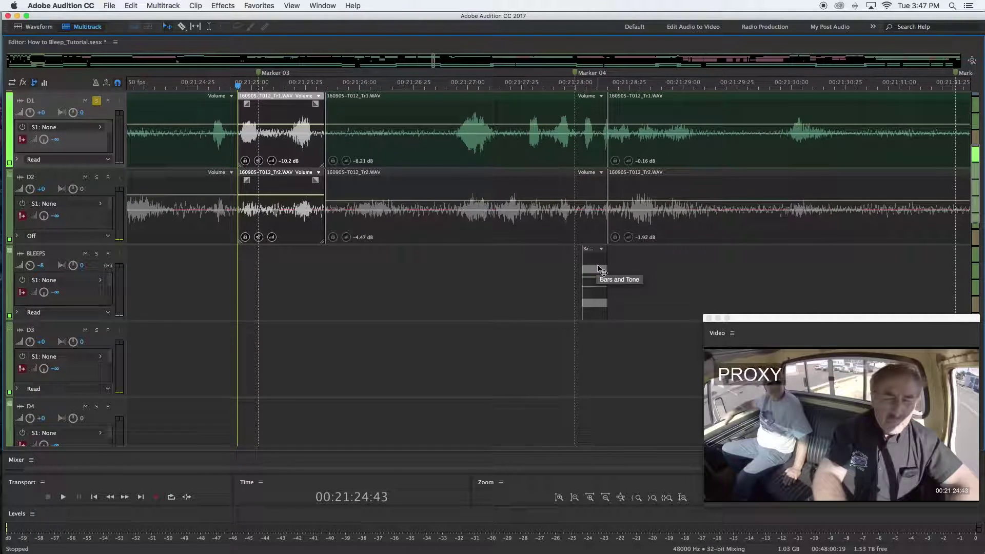
scroll(534, 274, down, 2)
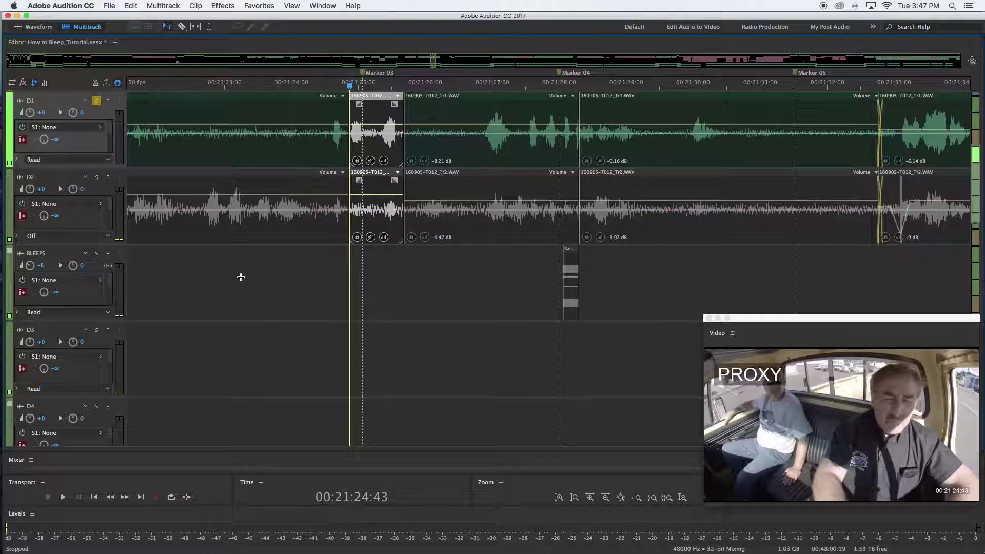
scroll(533, 284, up, 1)
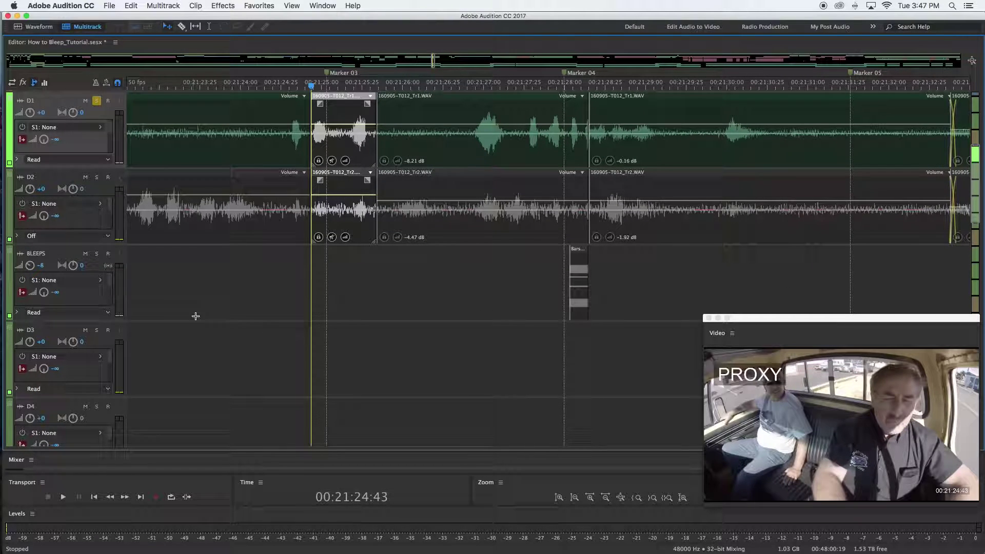
scroll(253, 264, up, 1)
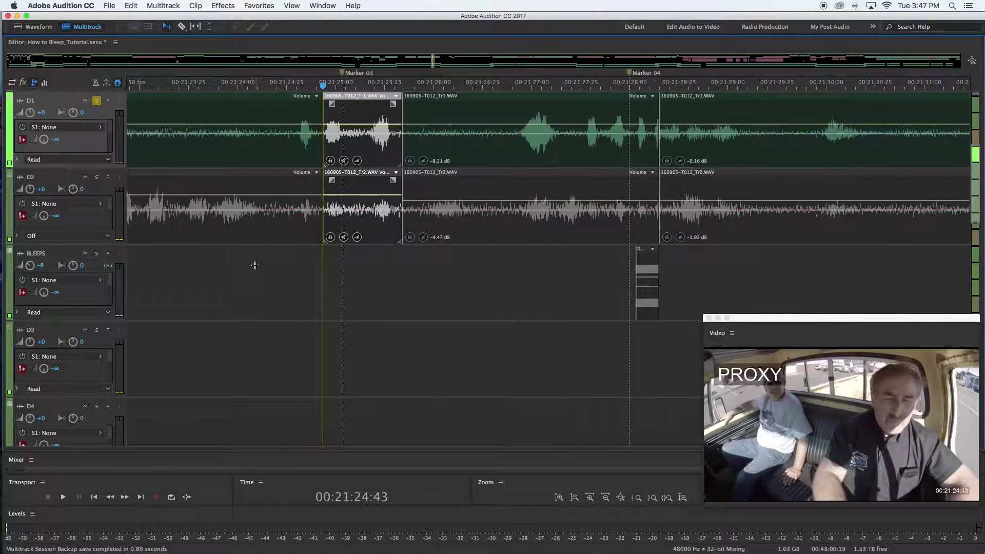
scroll(268, 269, down, 2)
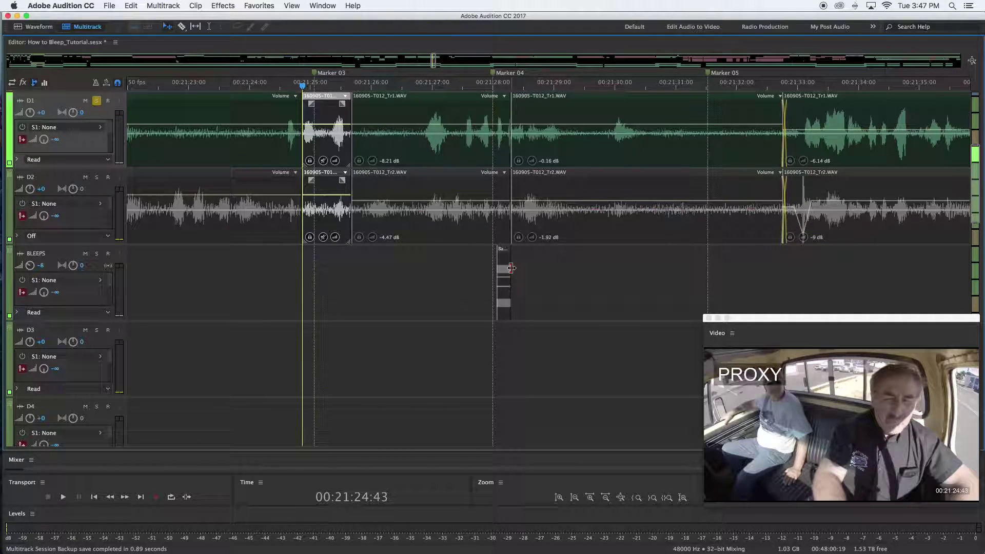
scroll(268, 299, left, 1)
scroll(292, 304, up, 2)
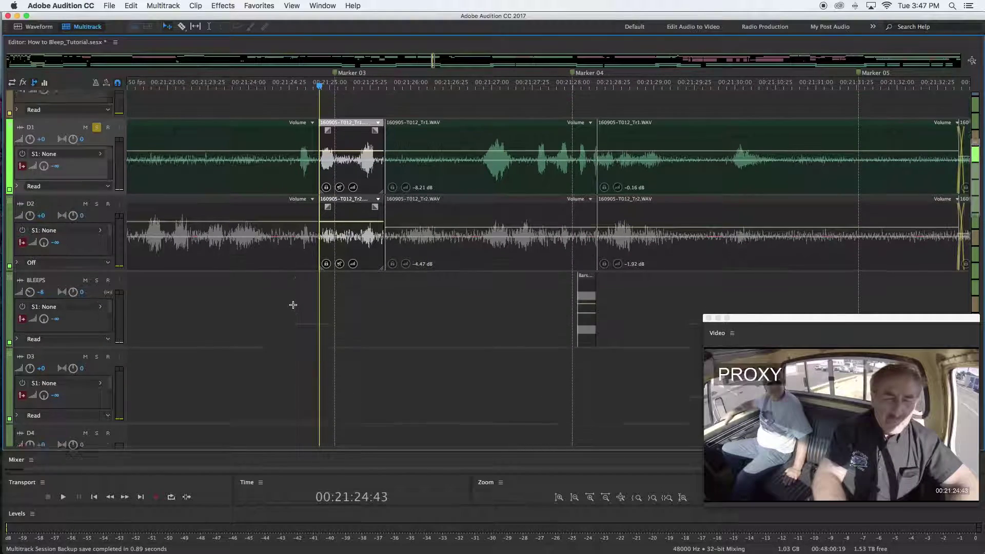
scroll(287, 347, left, 3)
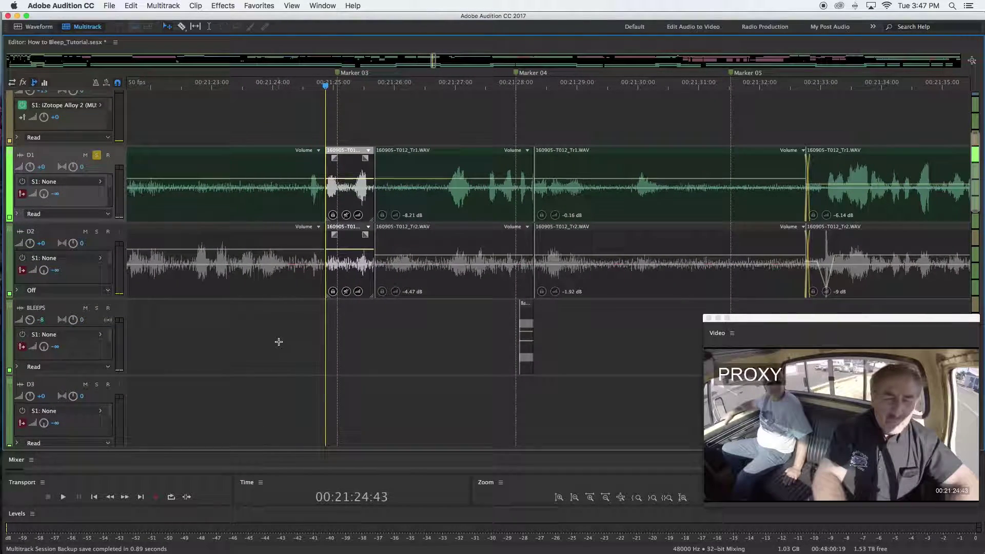
- Open the D1 swear-word clip in the Waveform editor and select the swear word's span
double_click(347, 203)
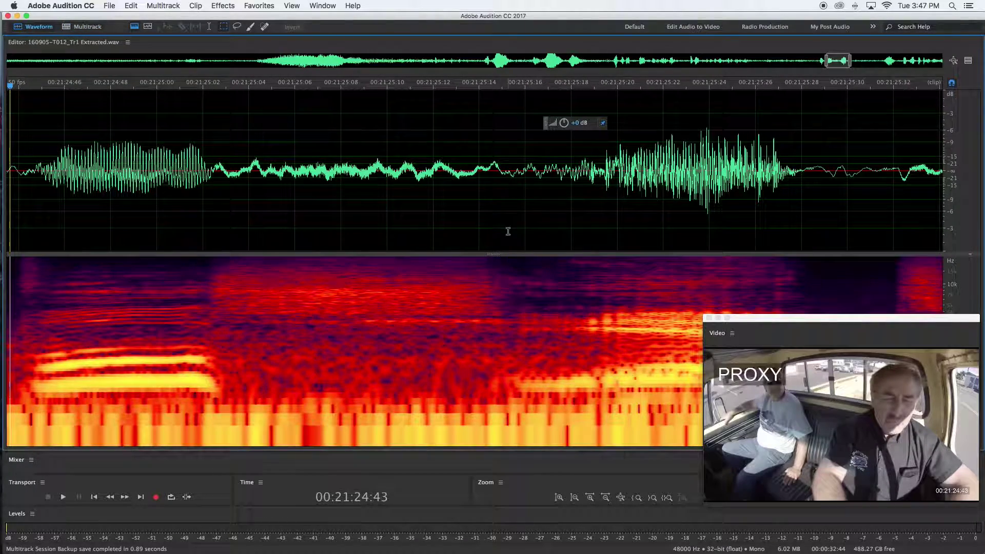
scroll(346, 188, down, 2)
drag(289, 179, 804, 174)
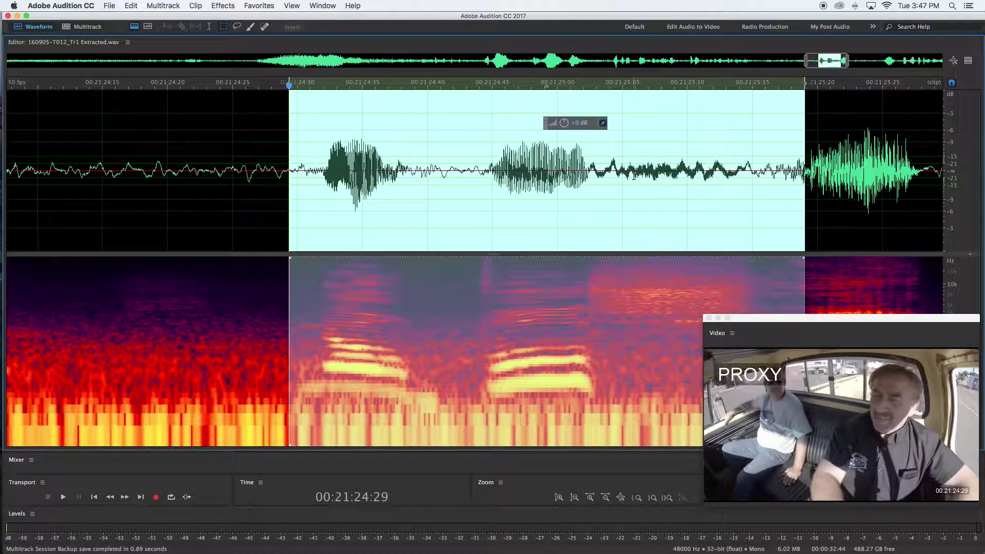
- Return to Multitrack, unsolo D1, and play the passage from 00:21:22:15
key(8)
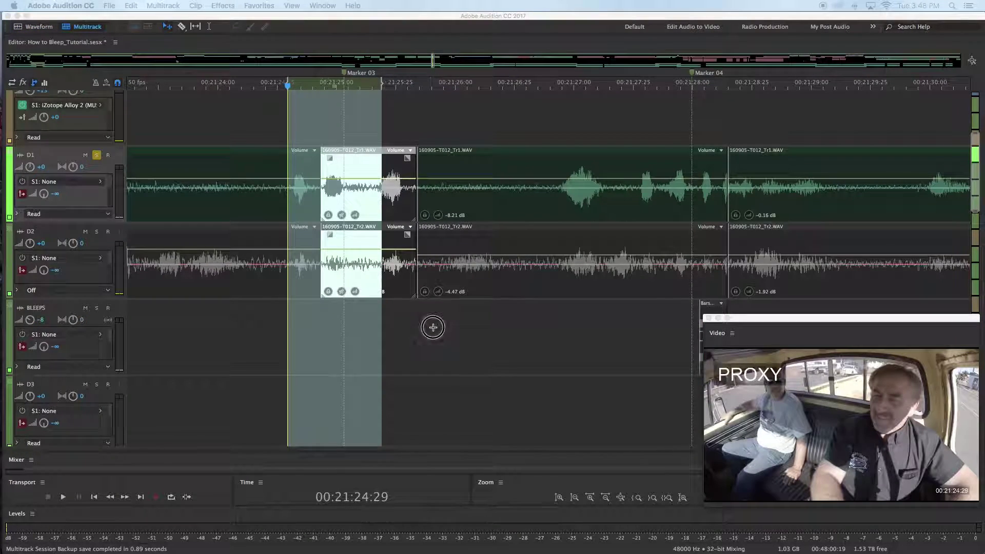
click(355, 337)
scroll(316, 199, left, 3)
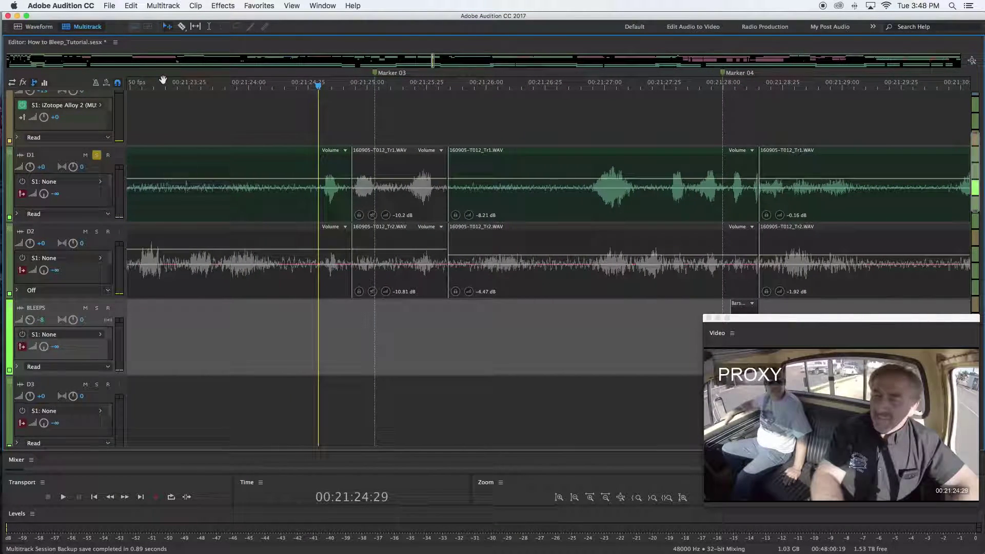
click(159, 85)
scroll(335, 161, down, 3)
scroll(333, 162, left, 3)
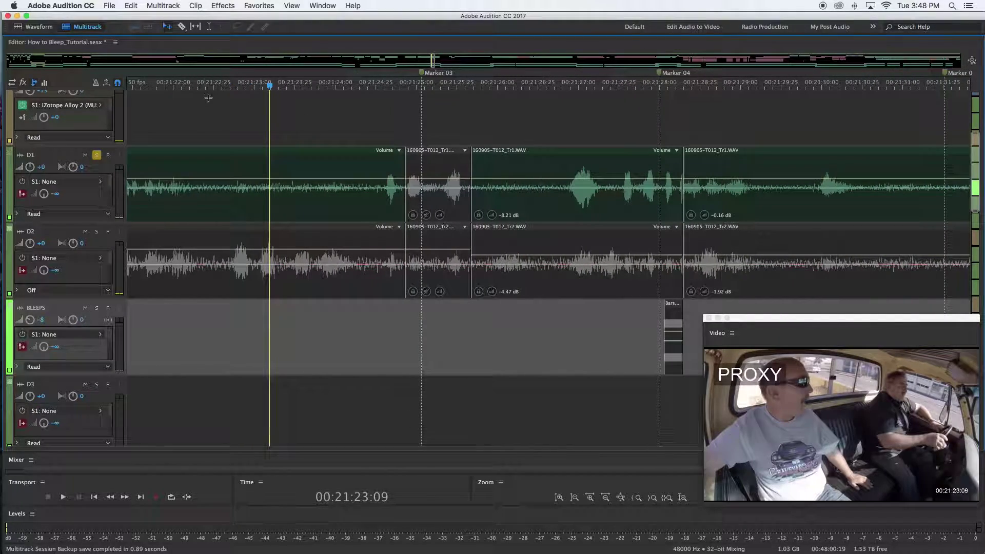
click(198, 84)
click(96, 155)
key(space)
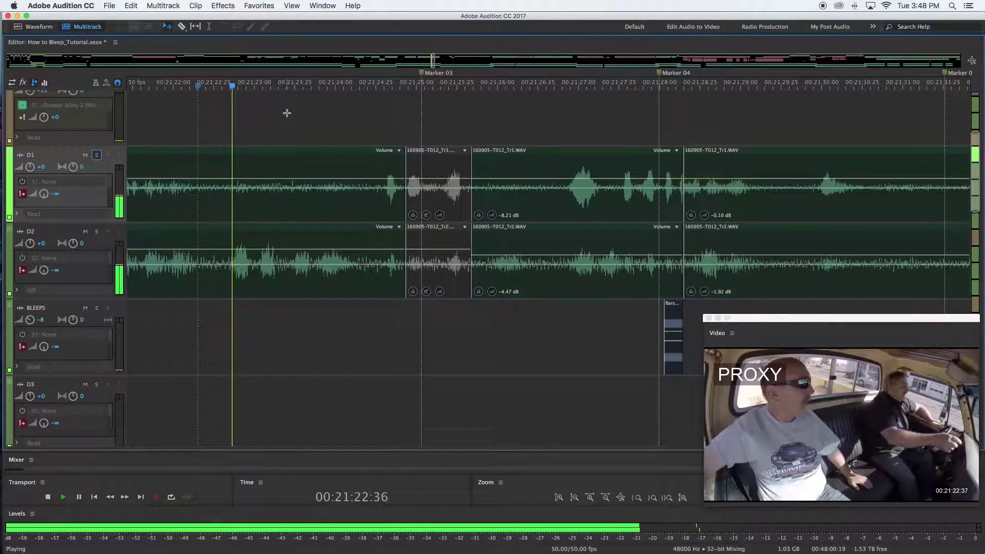
scroll(439, 286, up, 1)
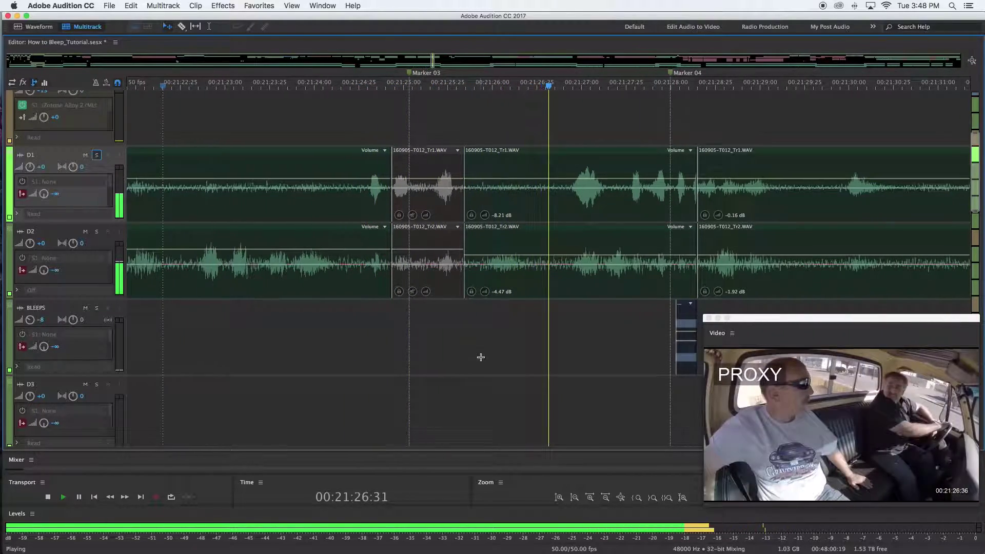
key(space)
- Select the BLEEPS track and set the playhead at the swear word's start, 00:21:24:43
scroll(413, 345, up, 3)
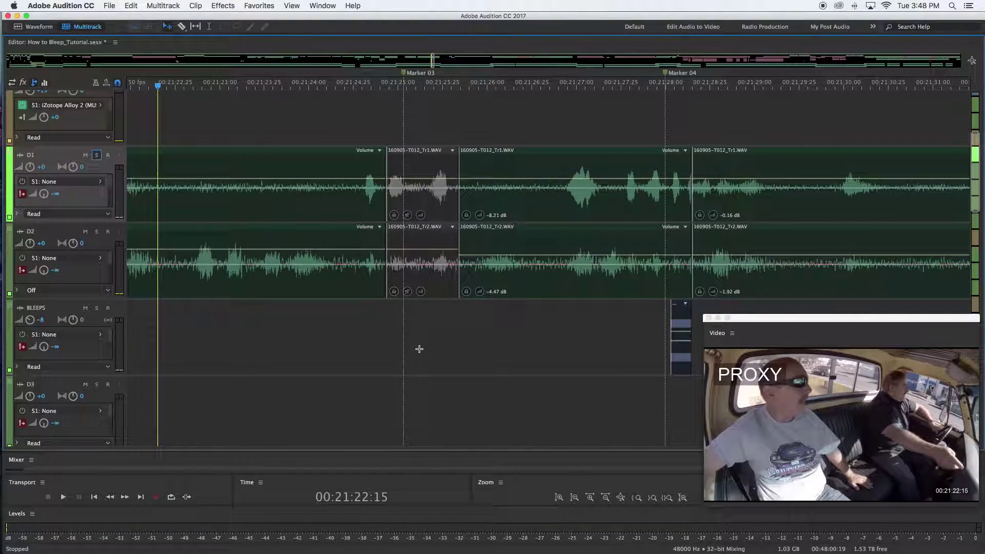
click(282, 338)
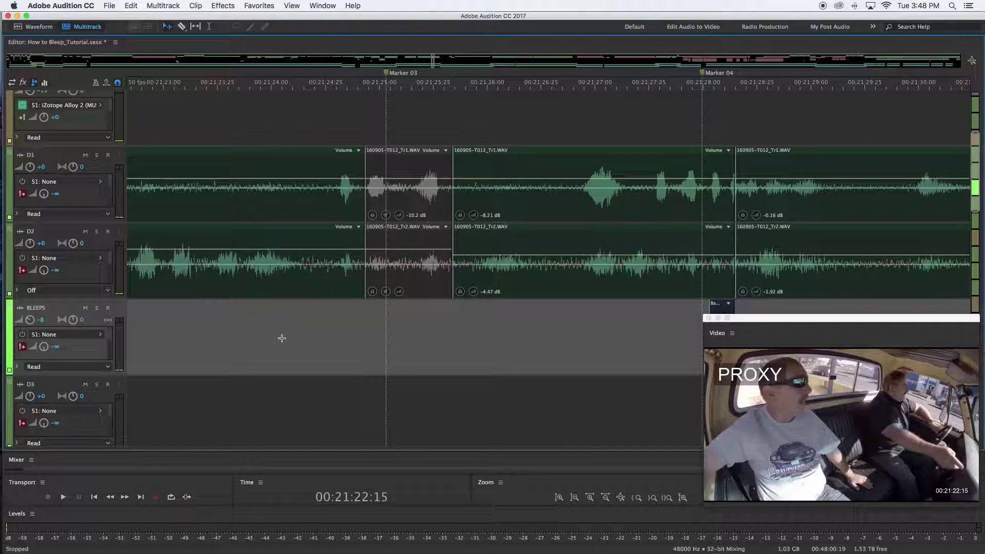
click(361, 86)
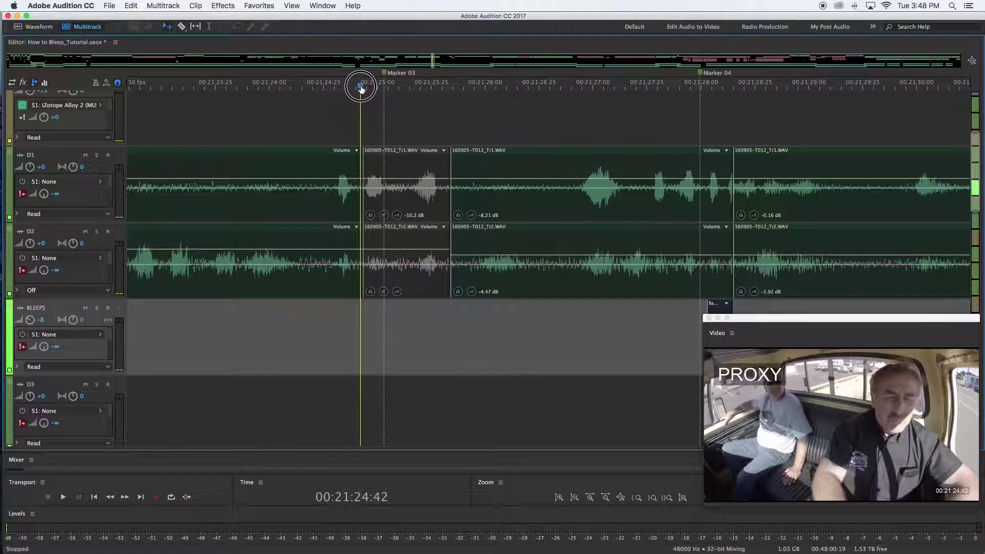
drag(362, 88, 364, 87)
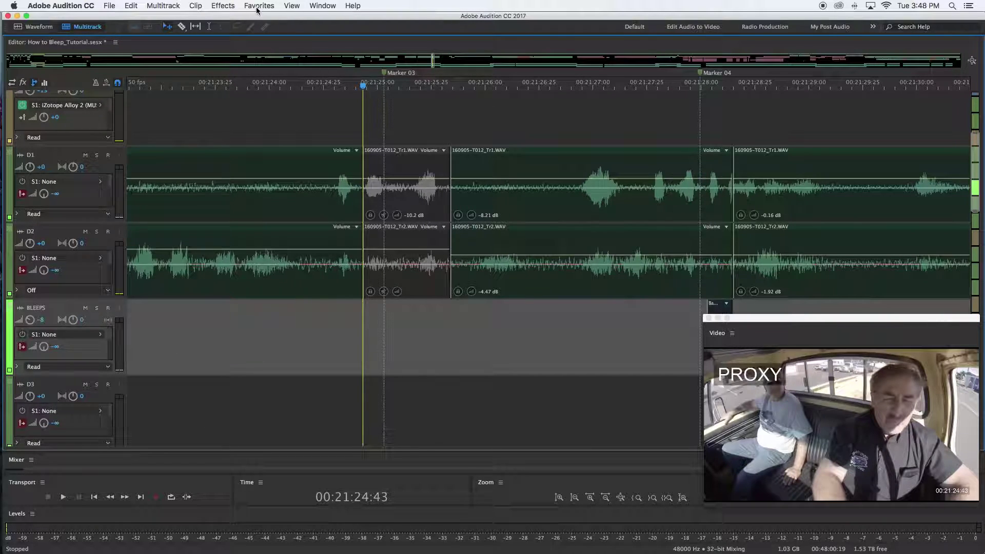
- Start Effects > Generate > Tones and name the new audio file Bleep
click(228, 7)
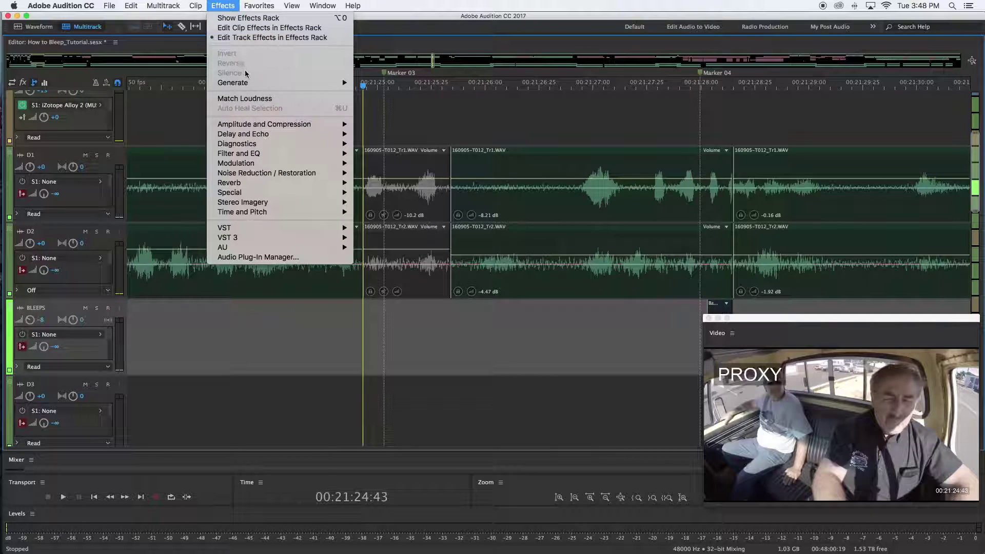
mouse_move(243, 83)
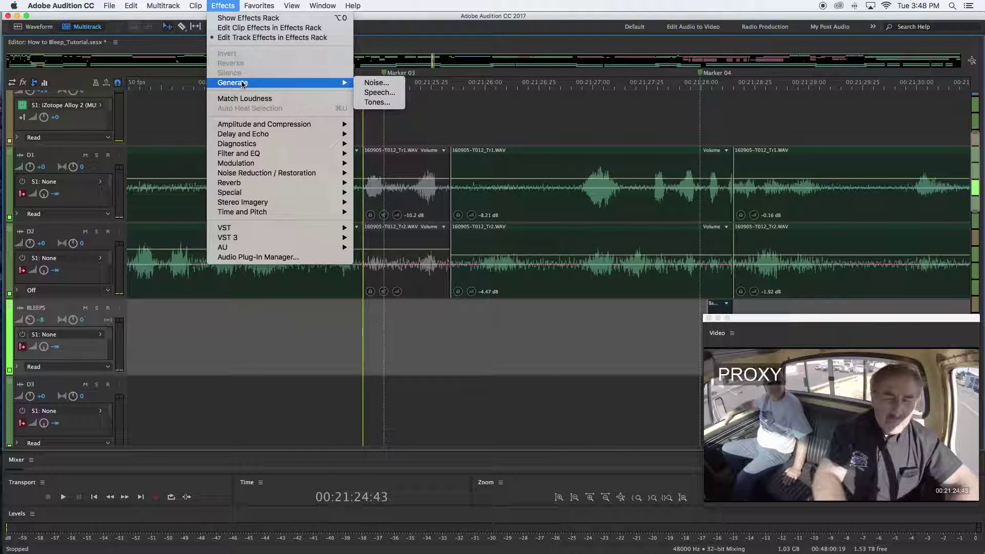
click(377, 103)
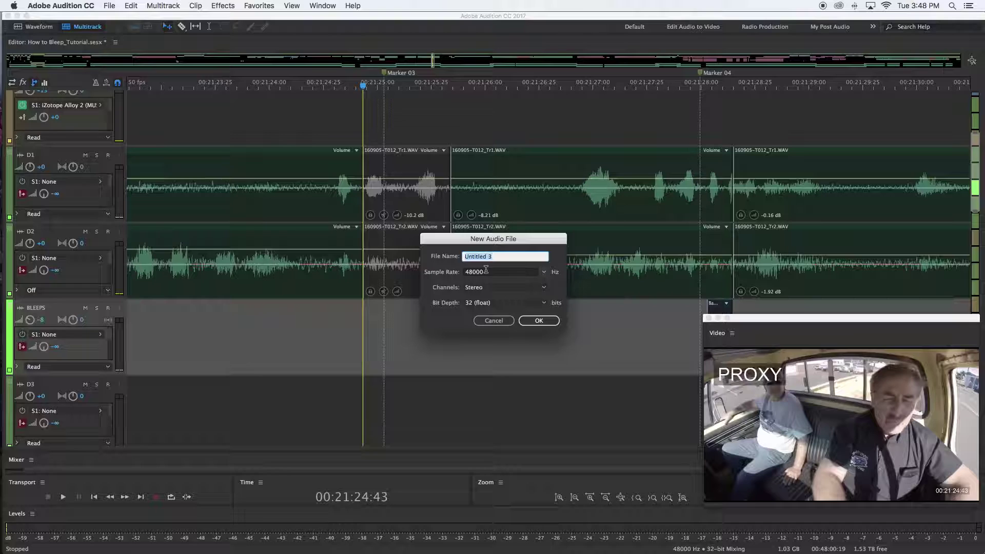
text(Bleep)
click(547, 322)
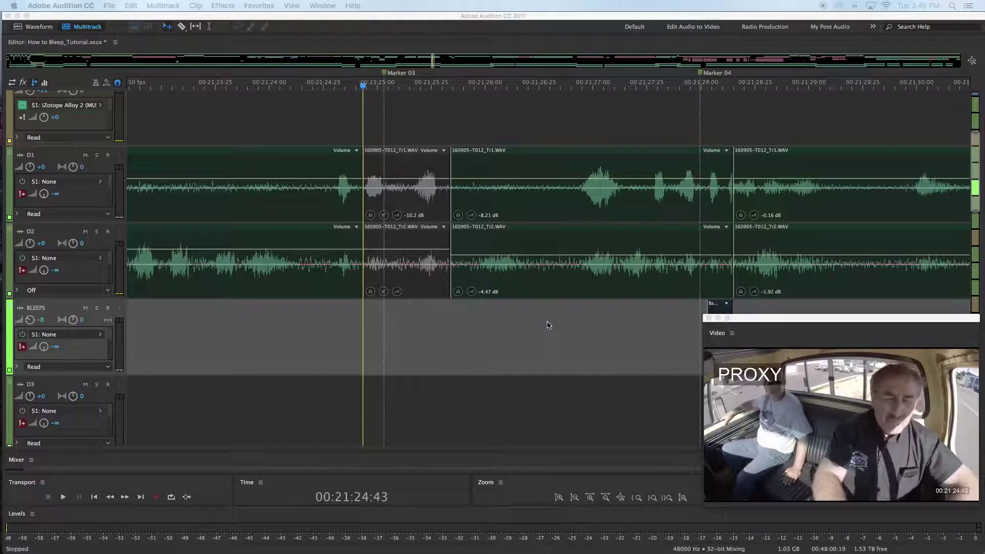
- Apply the Default tone preset at 1000 Hz and generate the clip onto BLEEPS
drag(432, 155, 432, 144)
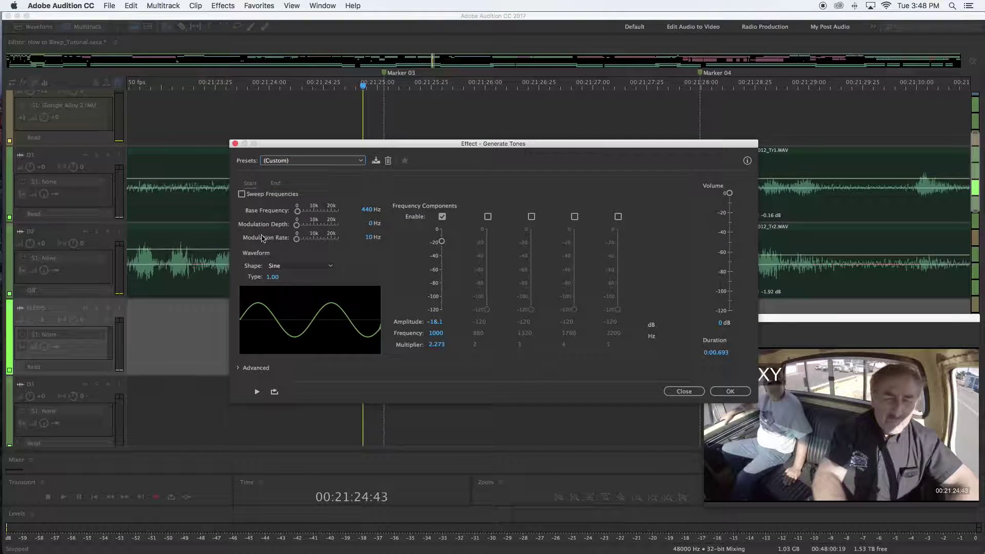
click(343, 161)
click(300, 171)
click(436, 333)
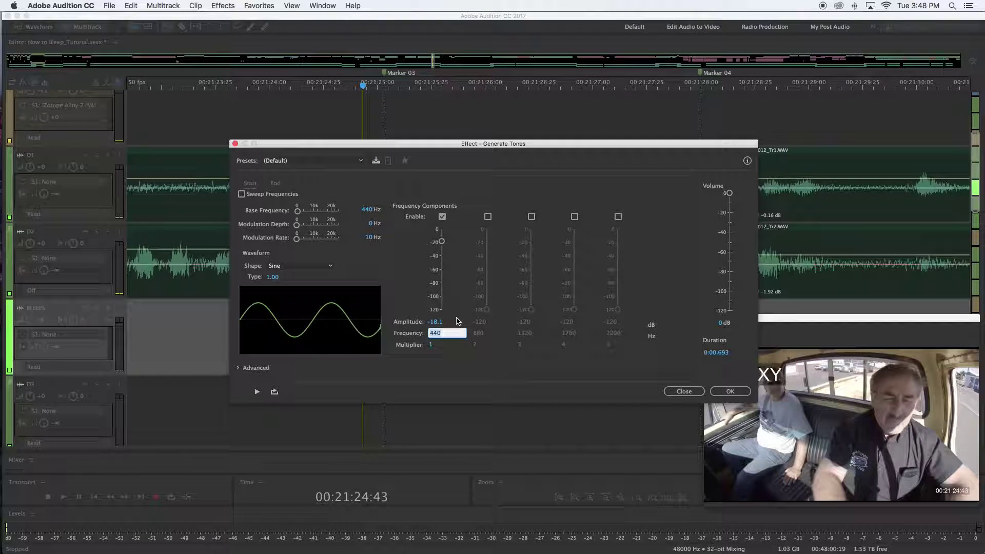
text(1000)
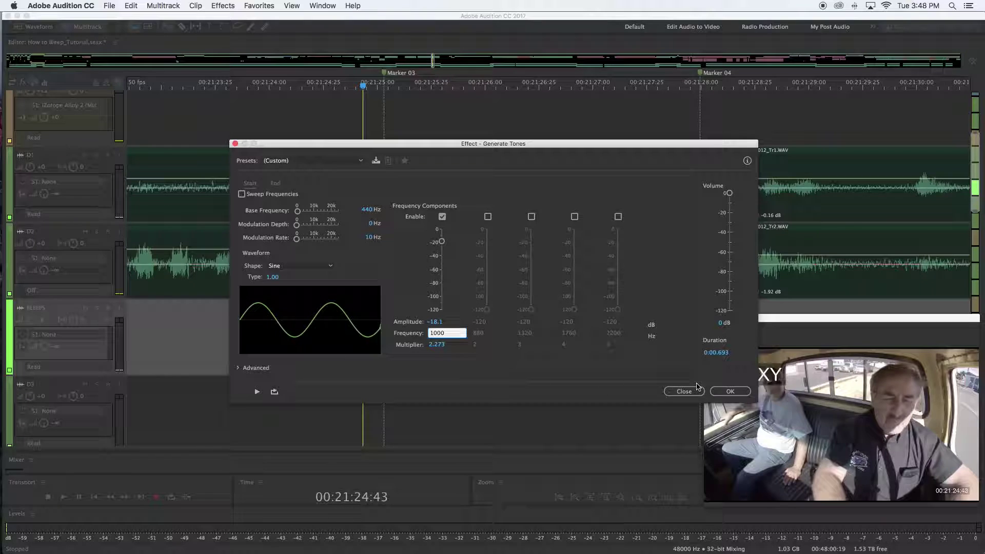
click(729, 391)
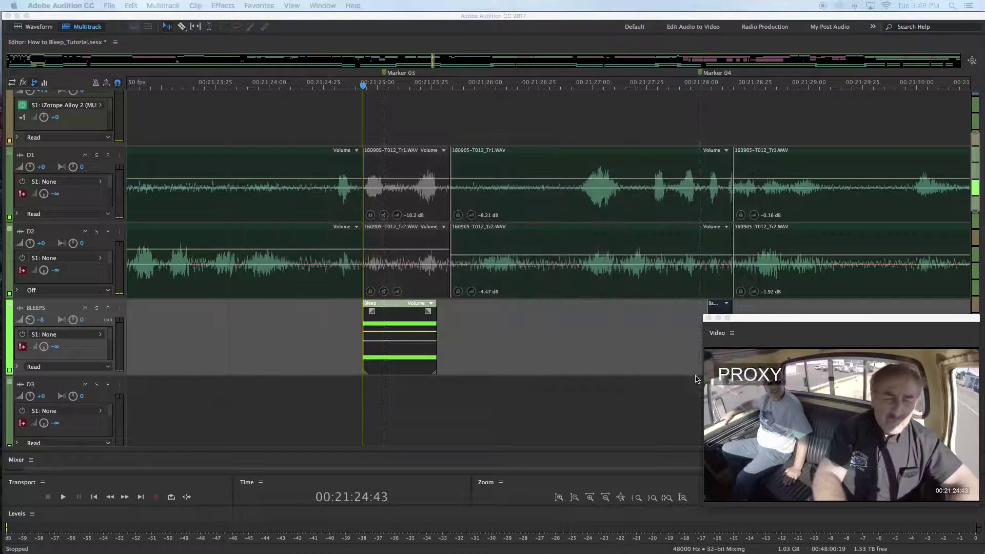
- Select the Bleep tone clip on the BLEEPS track and delete it
scroll(346, 342, up, 5)
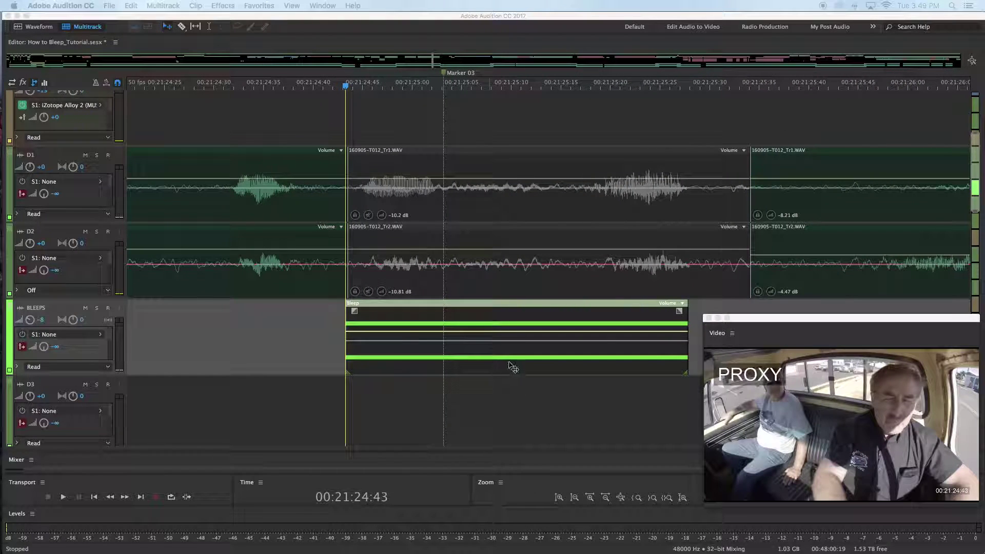
scroll(513, 367, right, 3)
click(623, 365)
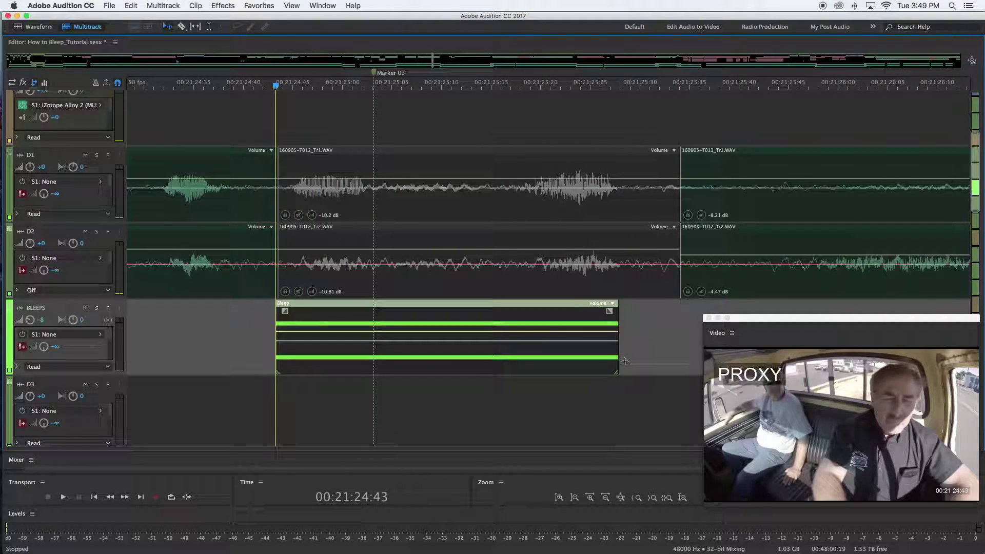
click(508, 358)
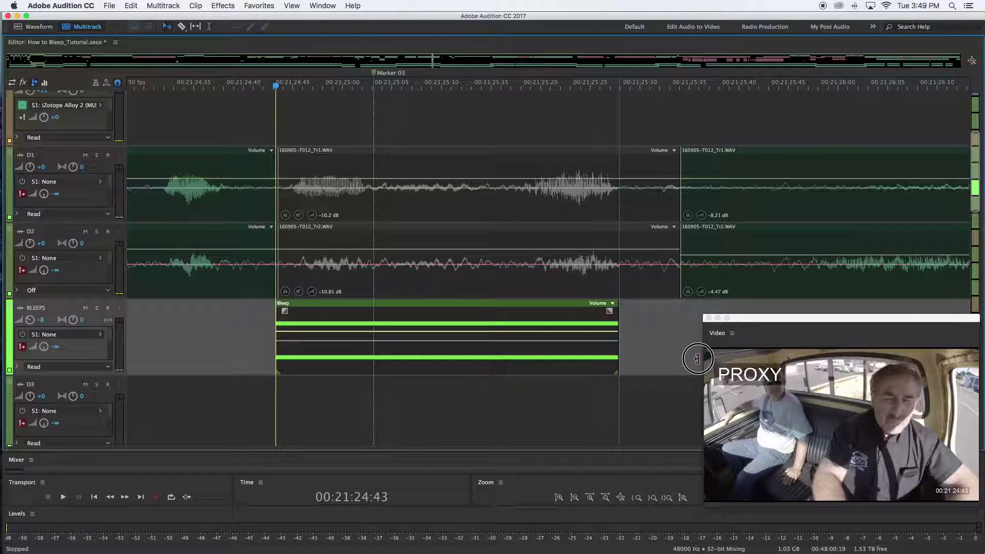
scroll(503, 343, right, 4)
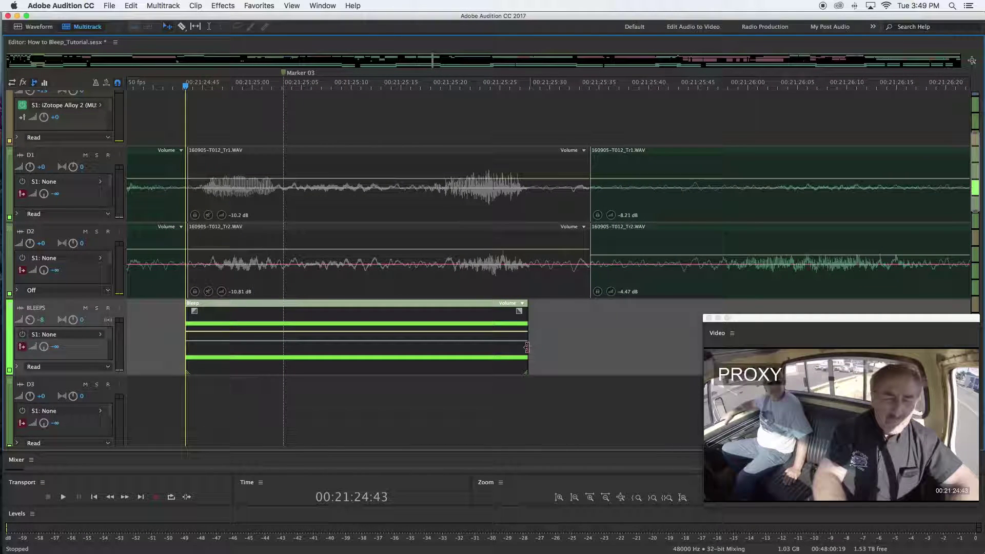
mouse_move(528, 351)
mouse_down()
mouse_move(622, 345)
mouse_move(374, 346)
mouse_move(534, 354)
mouse_up()
scroll(473, 359, down, 3)
scroll(347, 345, left, 3)
scroll(350, 351, left, 1)
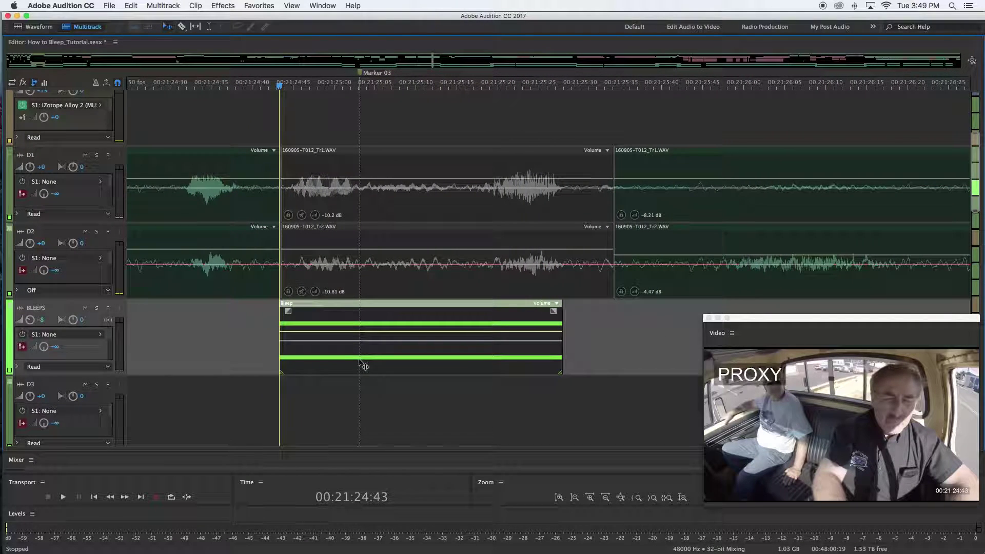
key(Delete)
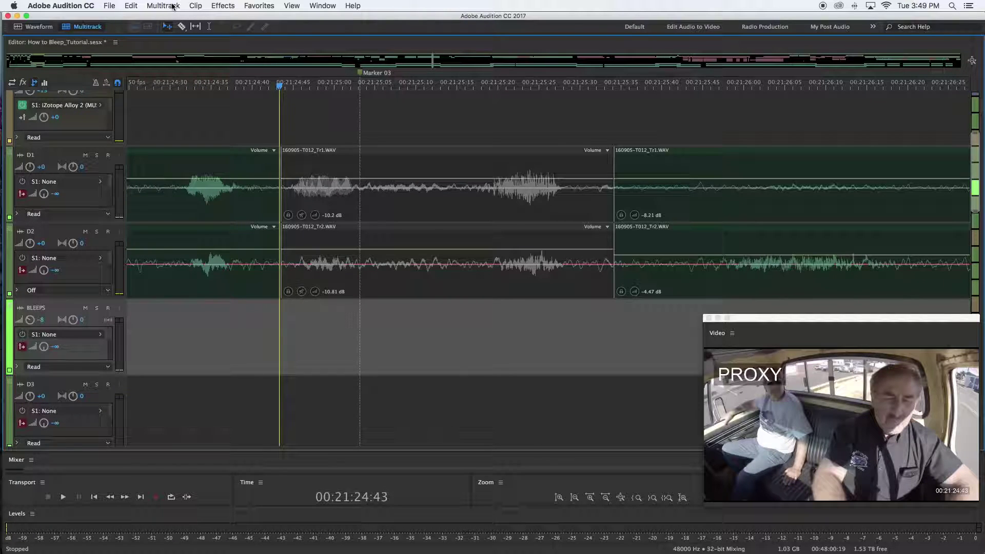
- Generate a 1000 Hz tone file named Bleep 2 with adjusted duration onto BLEEPS
click(222, 5)
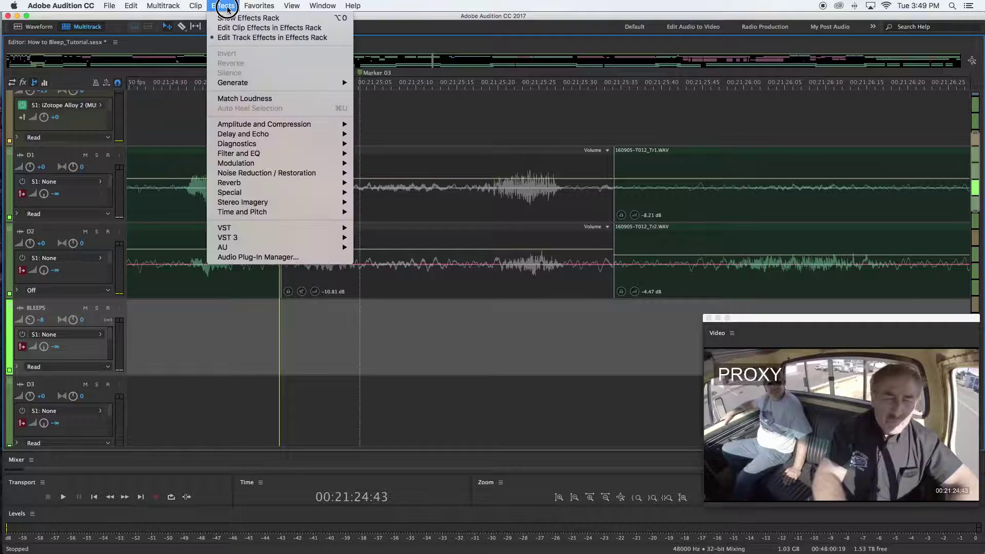
mouse_move(249, 83)
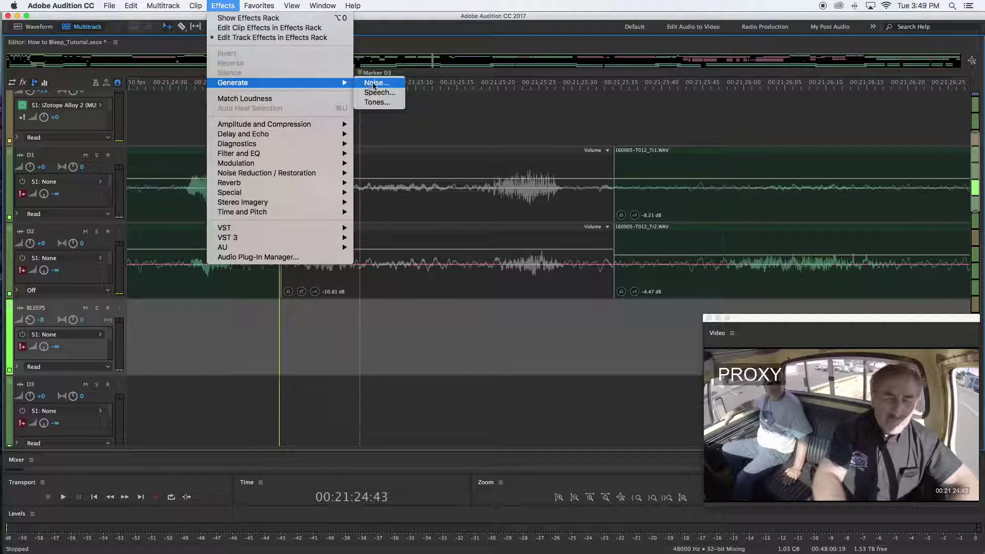
click(375, 104)
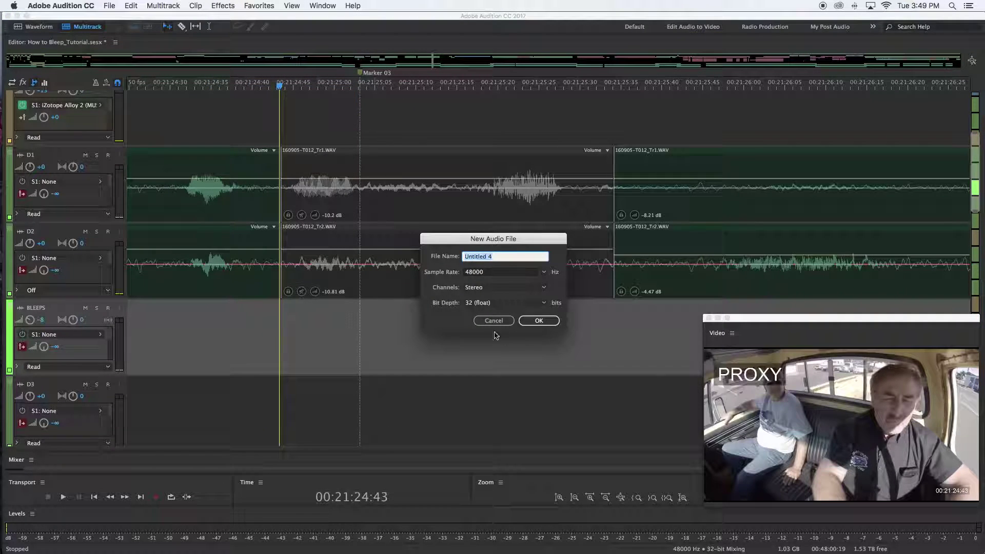
click(491, 257)
key(BackSpace)
key(BackSpace)
key(BackSpace)
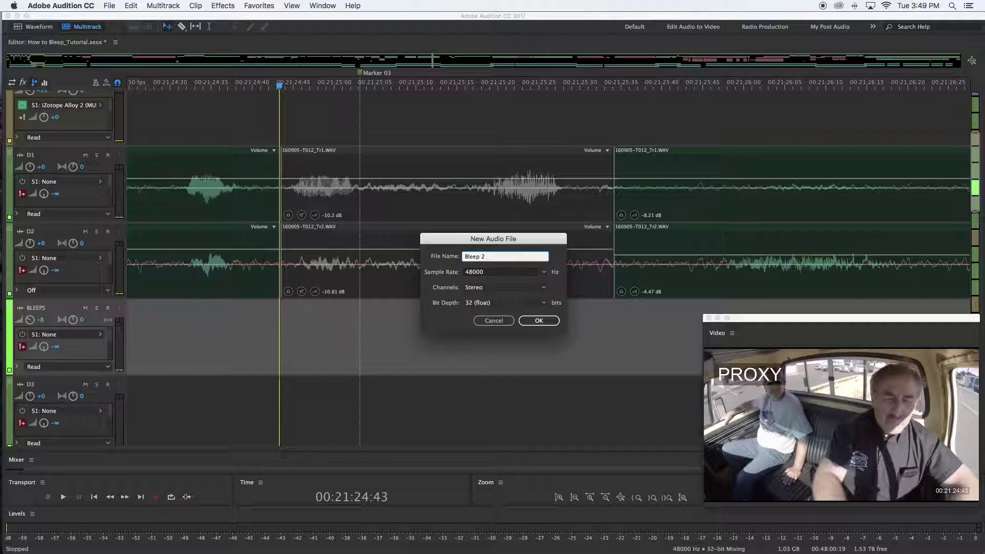
click(552, 320)
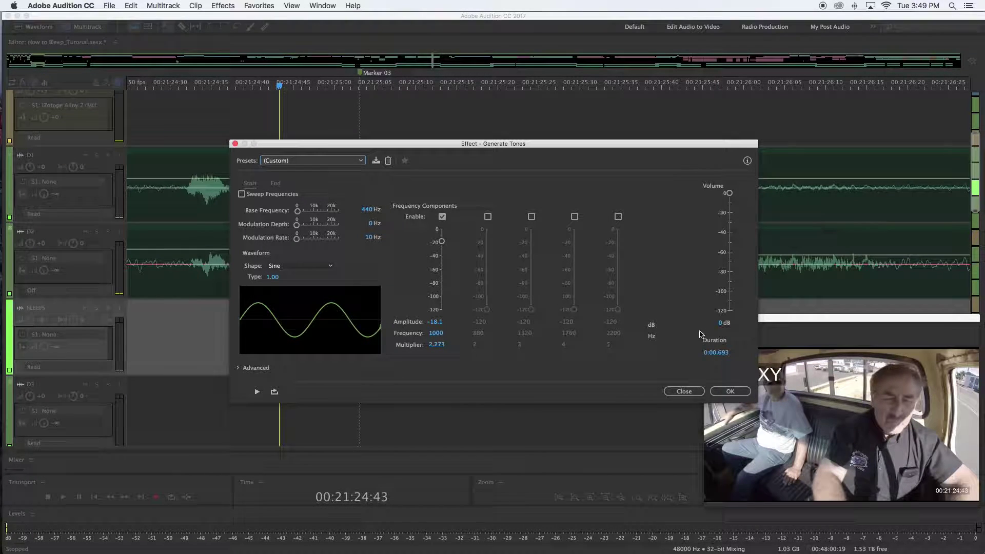
click(723, 353)
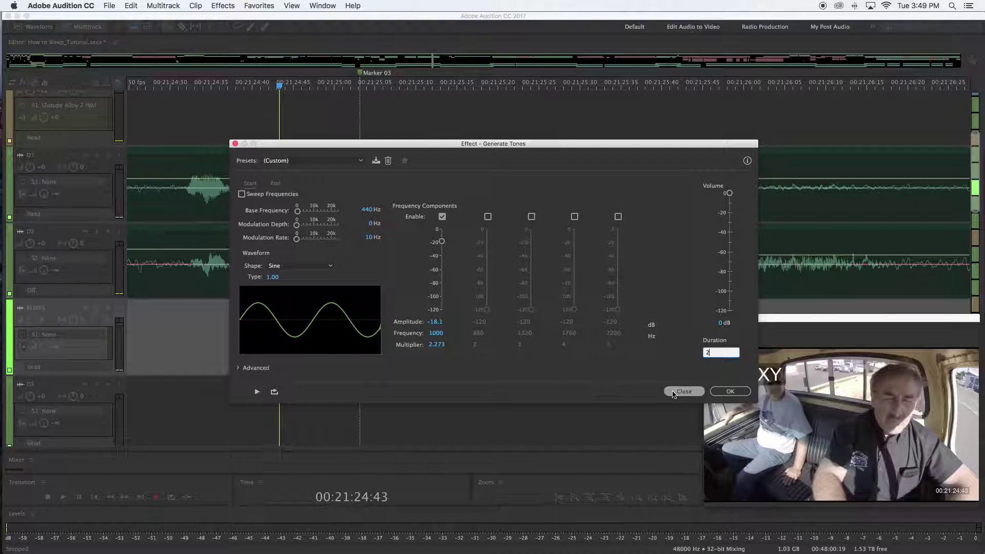
click(730, 392)
scroll(429, 352, down, 5)
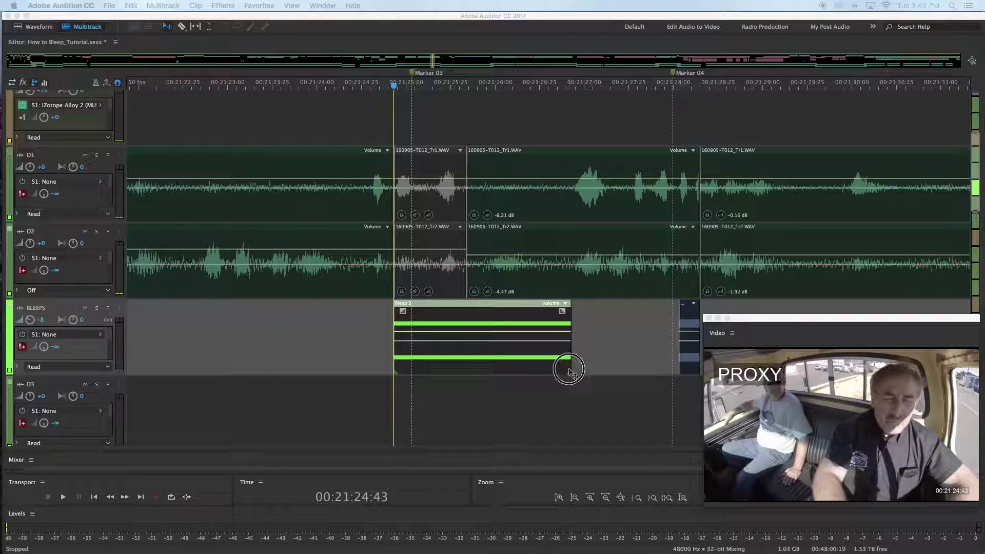
- Trim Bleep 2's right edge to end with the muted swear-word clip
drag(569, 368, 467, 358)
scroll(427, 362, up, 5)
scroll(426, 362, up, 3)
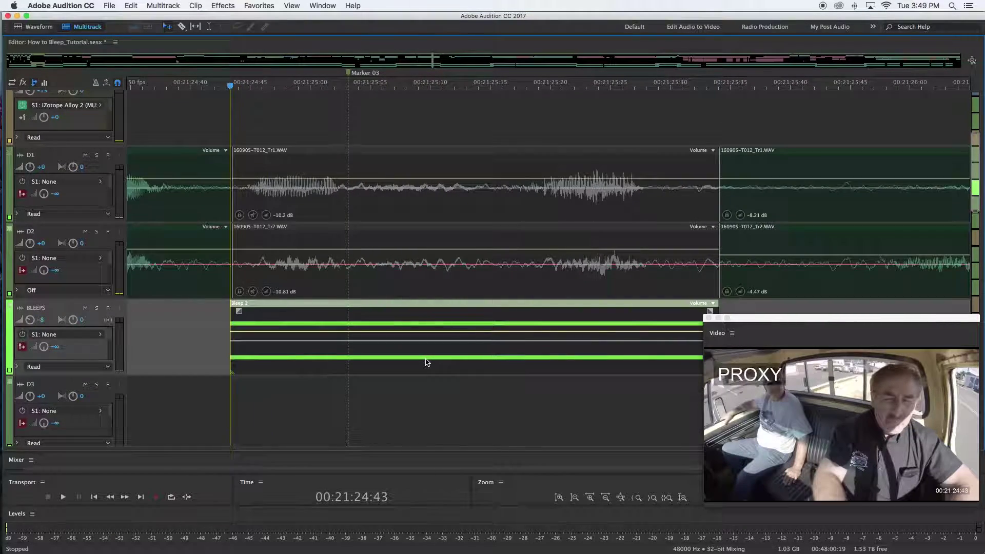
scroll(424, 359, down, 4)
scroll(589, 361, up, 3)
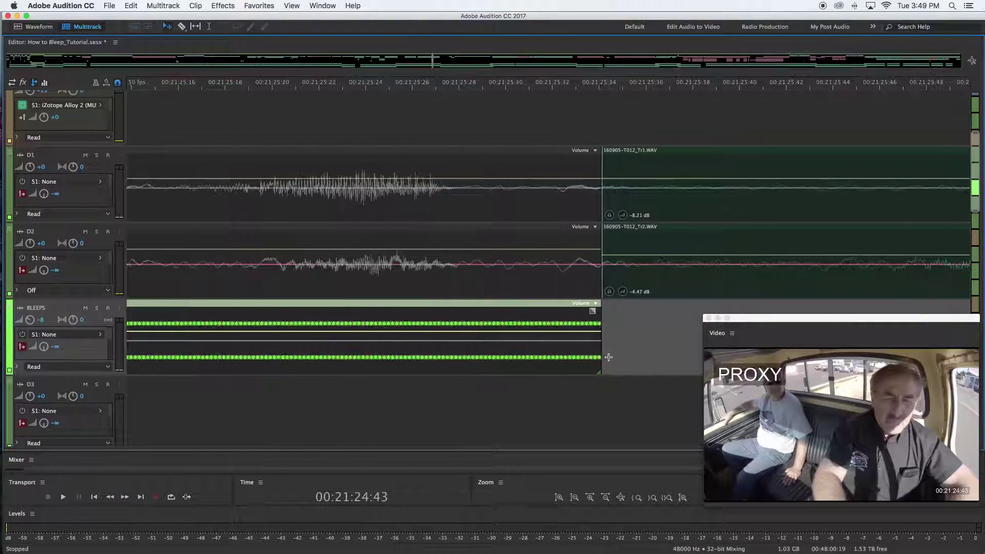
scroll(565, 362, down, 6)
scroll(561, 362, down, 2)
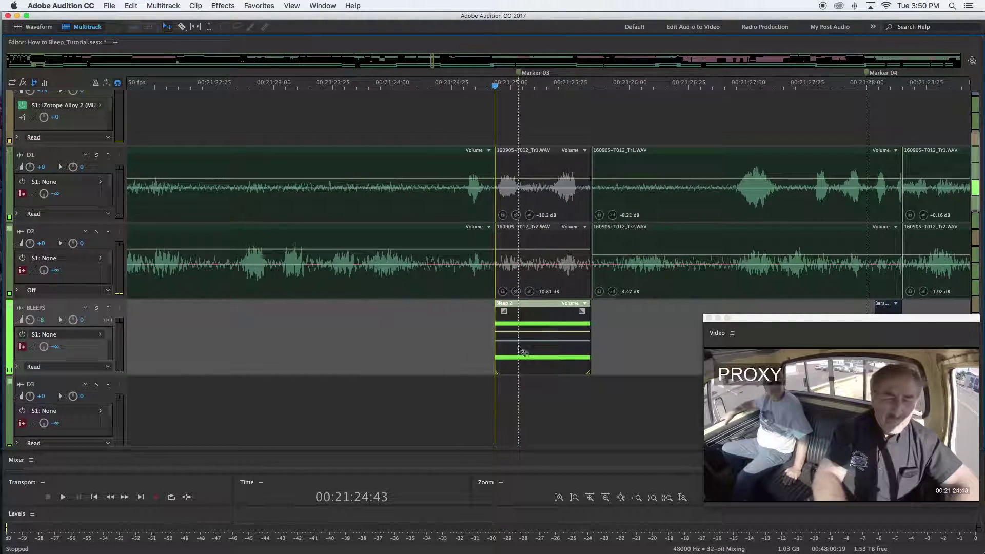
- Preview the bleep from 00:21:23:09, then park the playhead at 00:21:22:09
click(296, 84)
scroll(202, 273, down, 3)
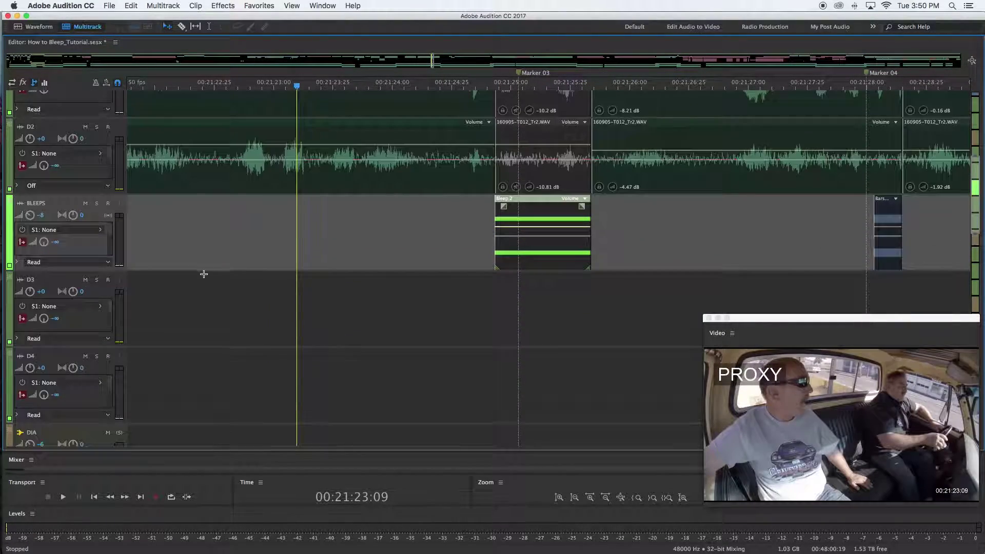
key(space)
scroll(565, 334, up, 1)
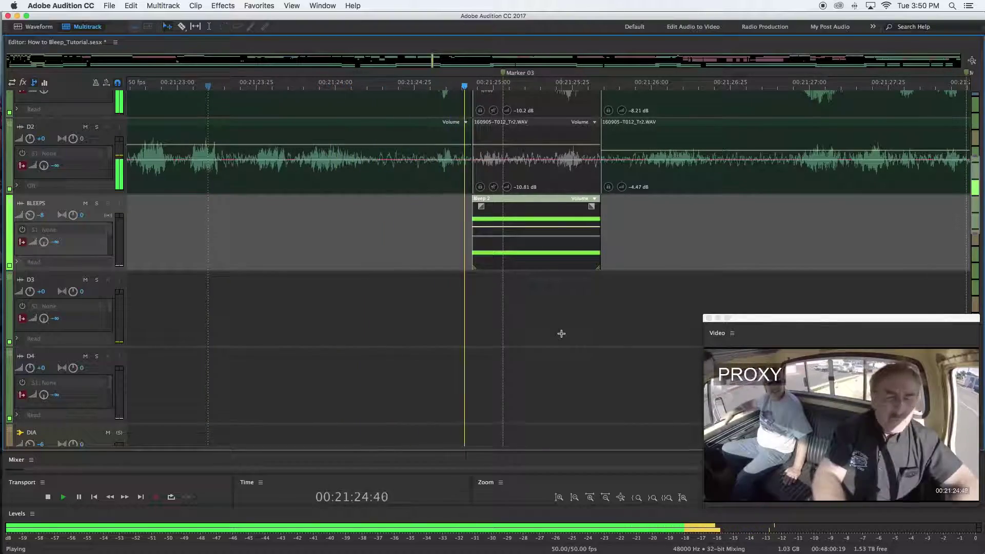
scroll(506, 317, down, 3)
key(space)
scroll(505, 316, up, 4)
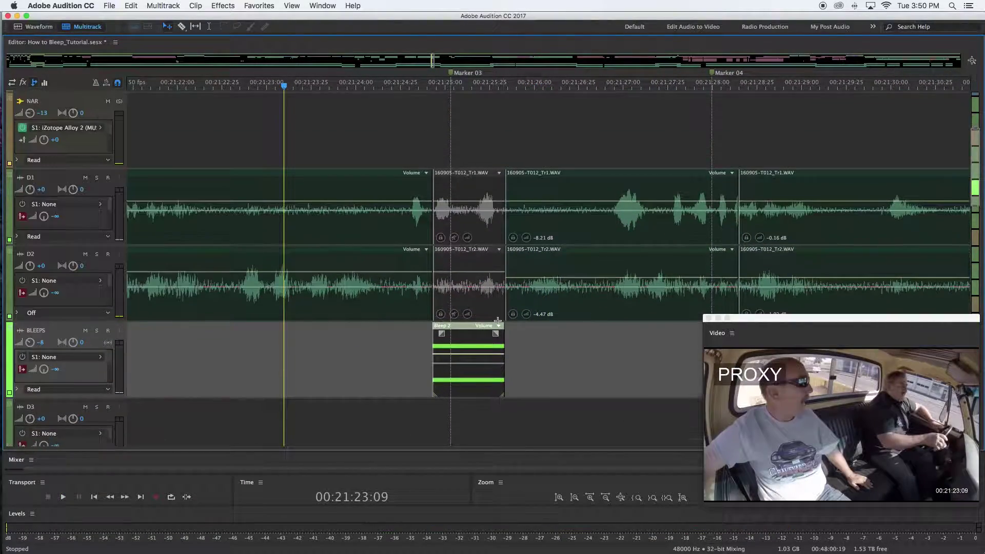
scroll(550, 360, down, 2)
scroll(308, 355, down, 1)
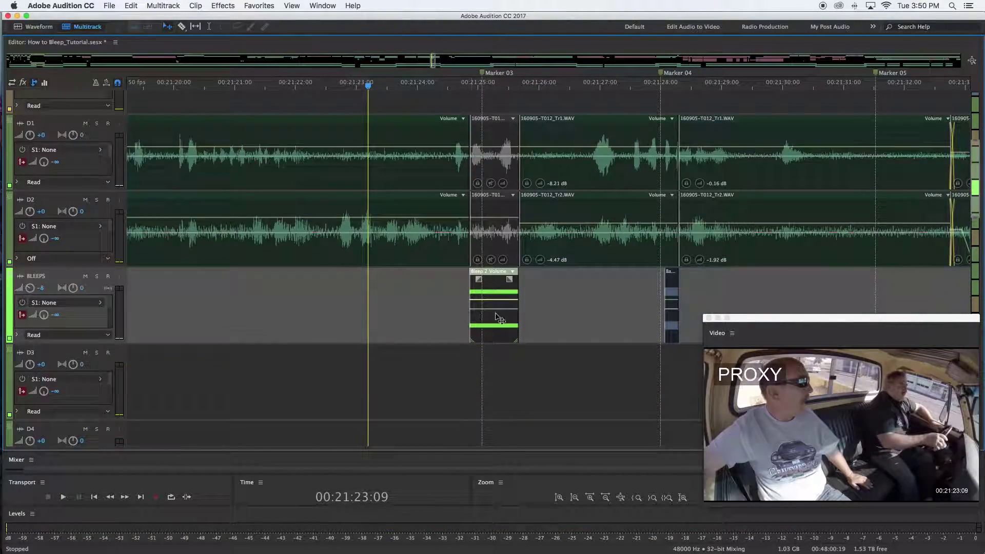
scroll(523, 317, up, 1)
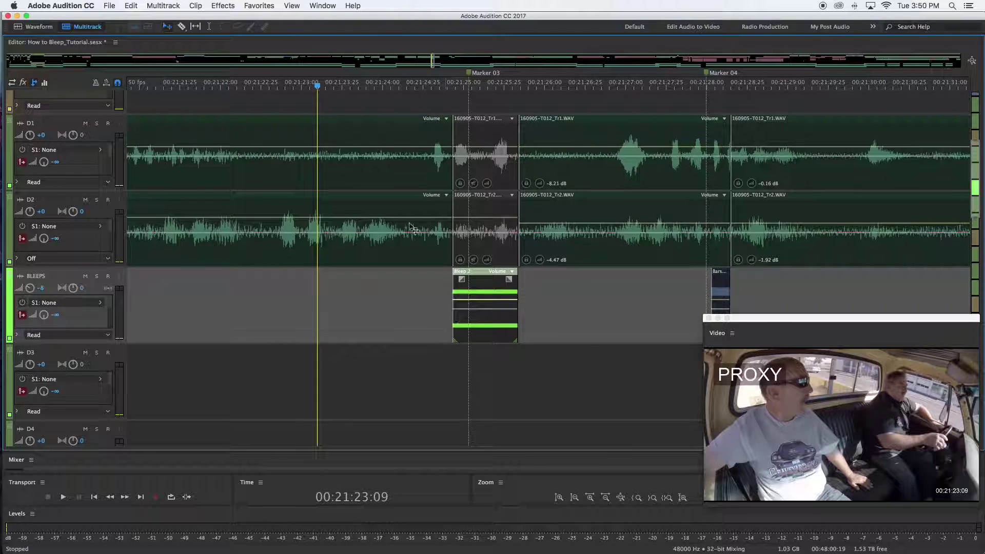
click(235, 86)
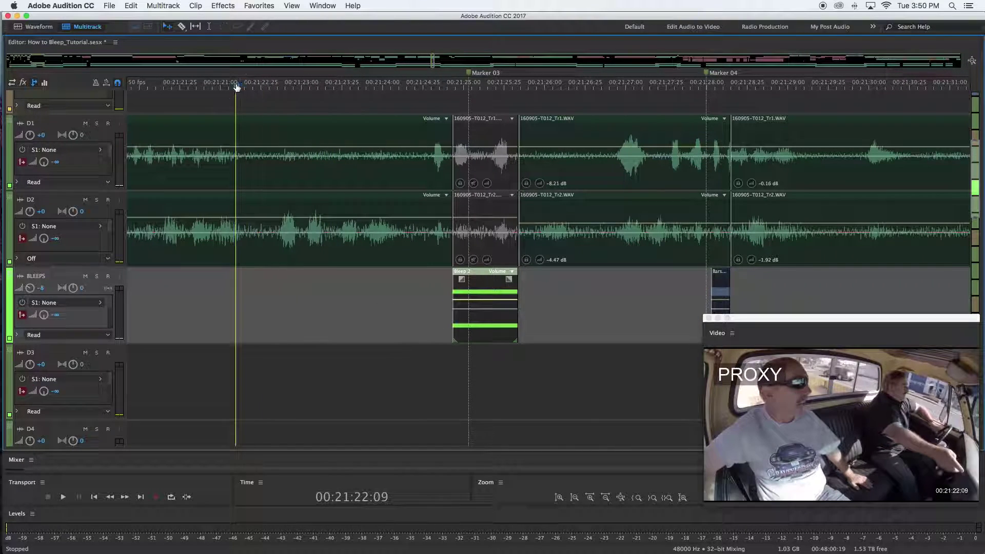
- Solo the BLEEPS track and play the Bleep 2 tone on its own
click(236, 291)
scroll(259, 307, down, 2)
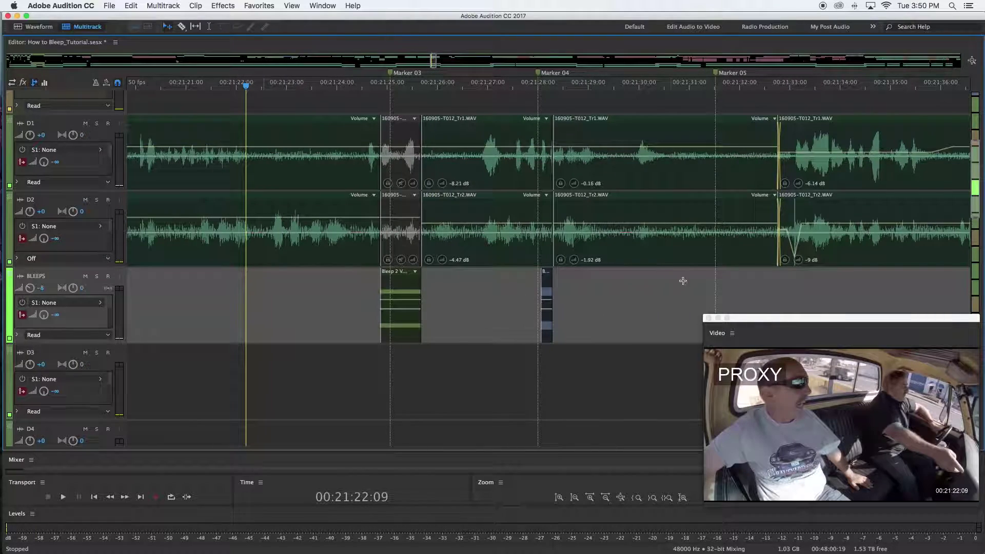
click(96, 276)
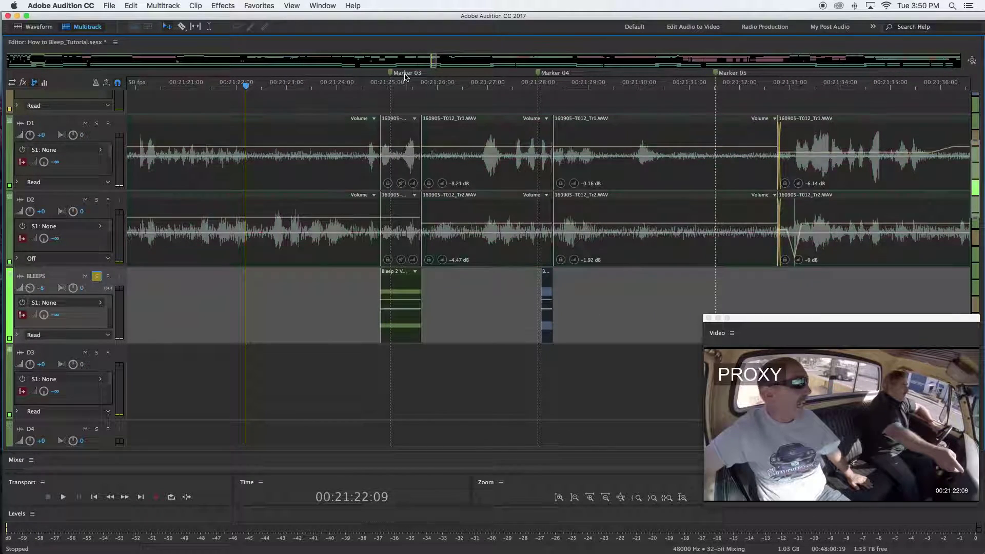
click(343, 86)
key(space)
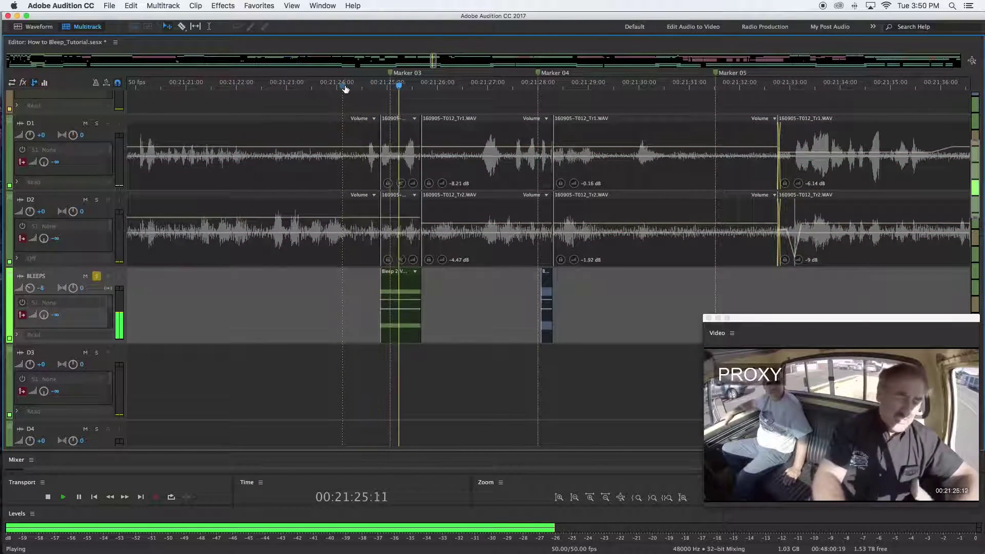
key(space)
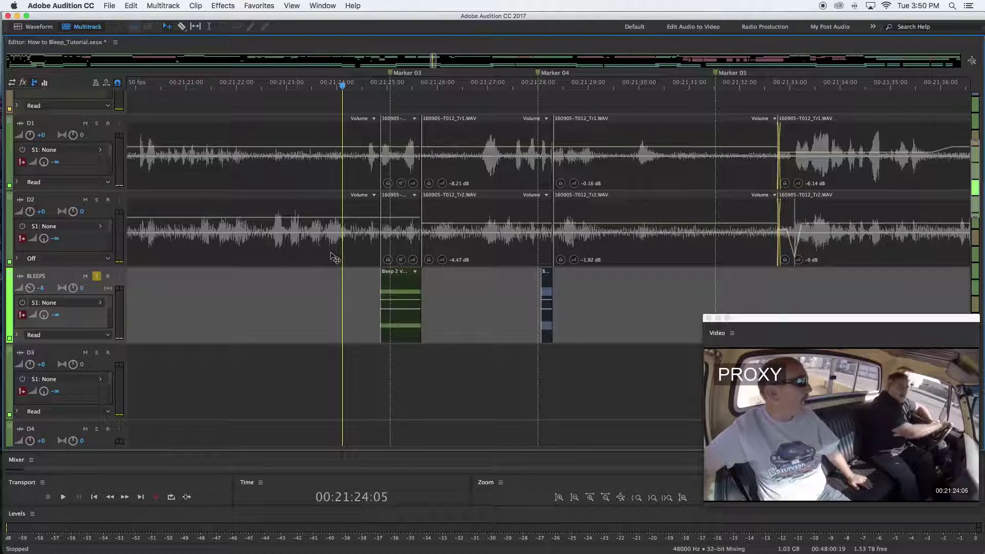
click(547, 86)
scroll(557, 296, up, 3)
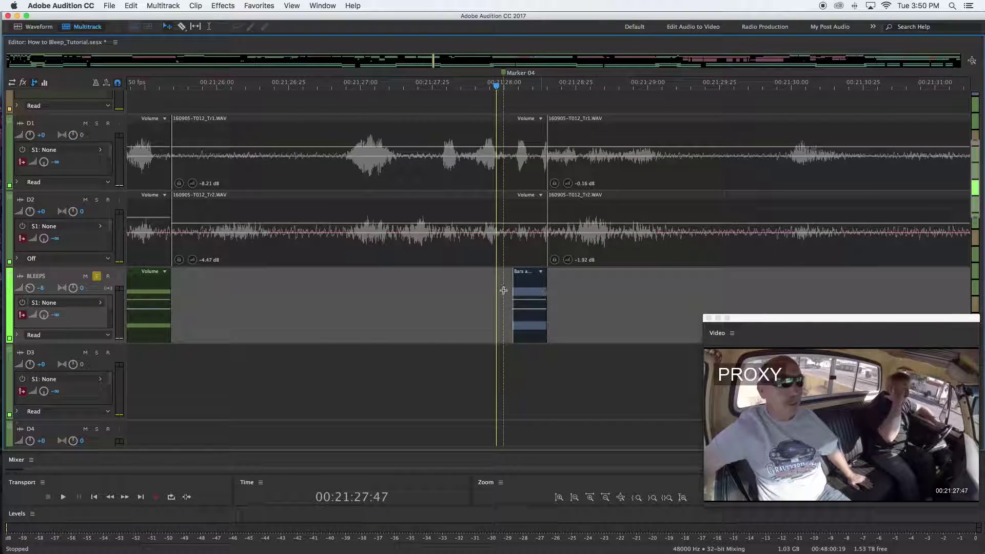
scroll(503, 291, down, 2)
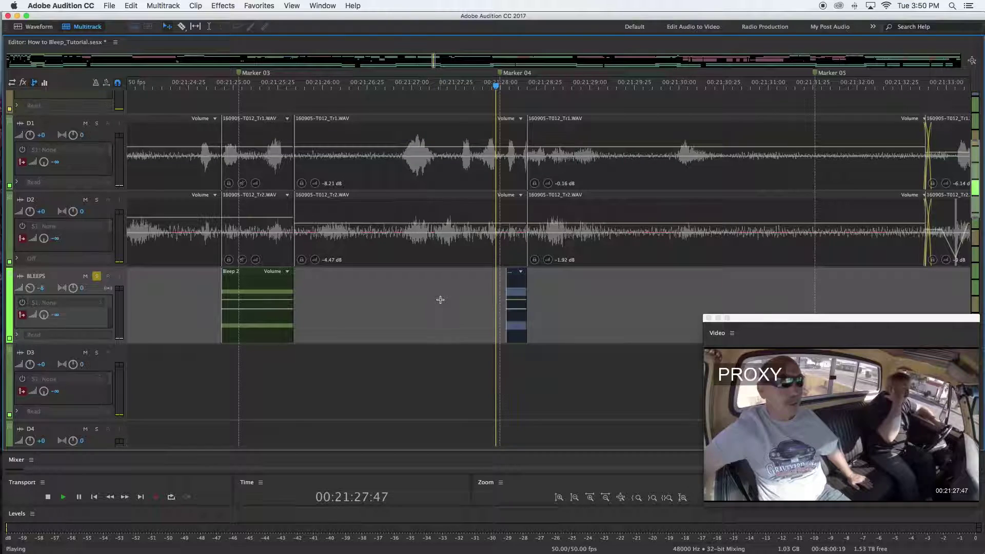
key(space)
- Set Bleep 2's clip volume to −8 dB and replay the bleep to check its level
click(280, 312)
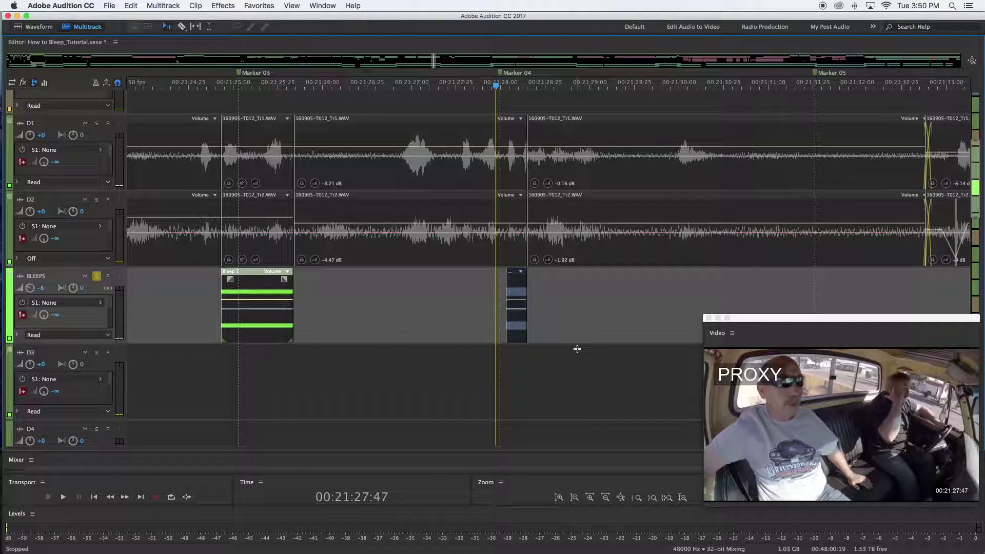
drag(272, 299, 267, 289)
click(191, 85)
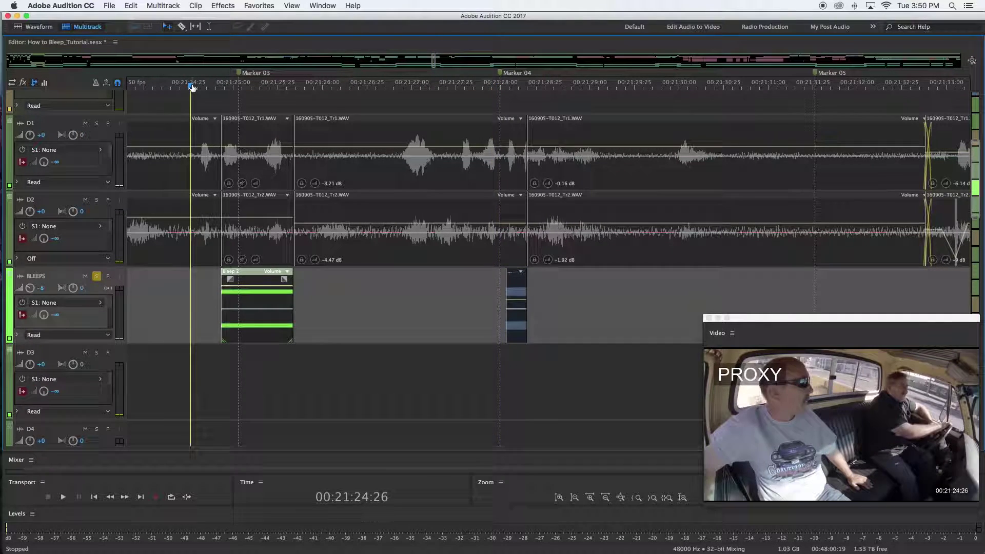
key(space)
key(space)
click(492, 85)
key(space)
key(space)
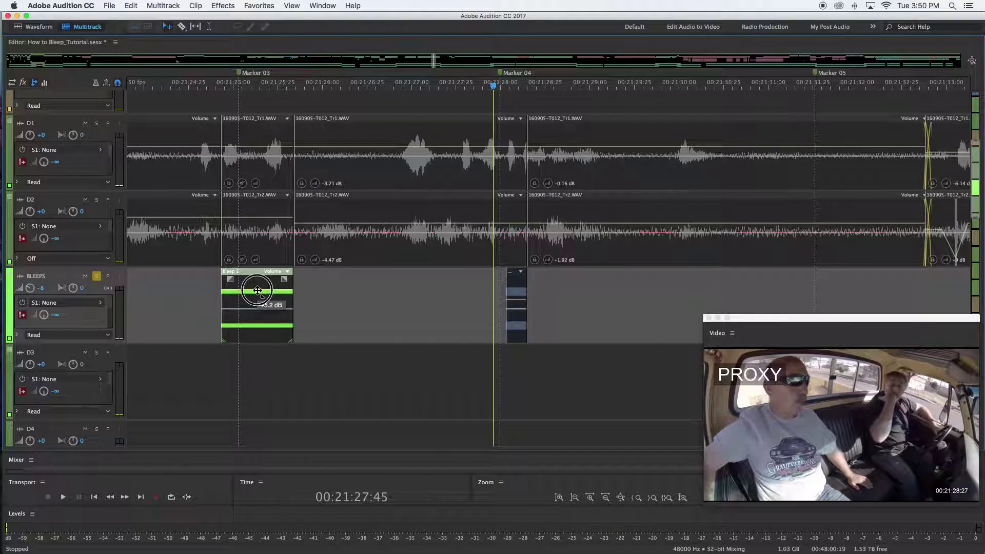
key(space)
key(space)
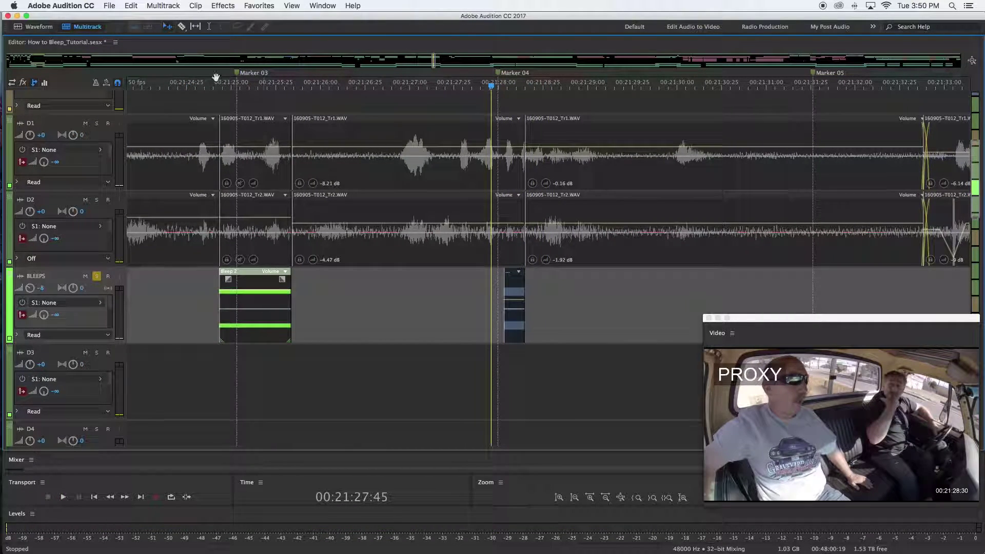
- Place the playhead just before the bleep and preview it twice from 00:21:24:31
click(198, 87)
key(space)
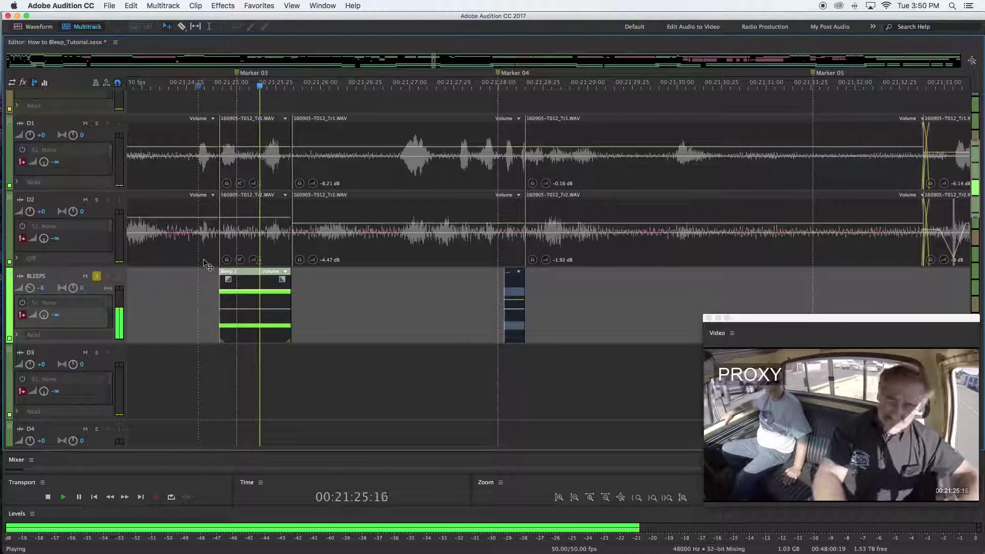
key(space)
key(space)
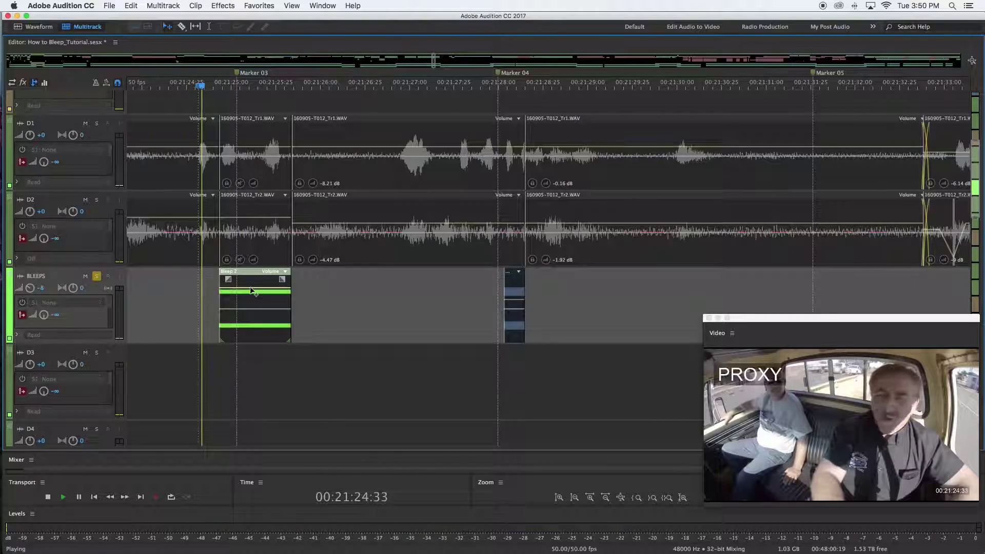
key(space)
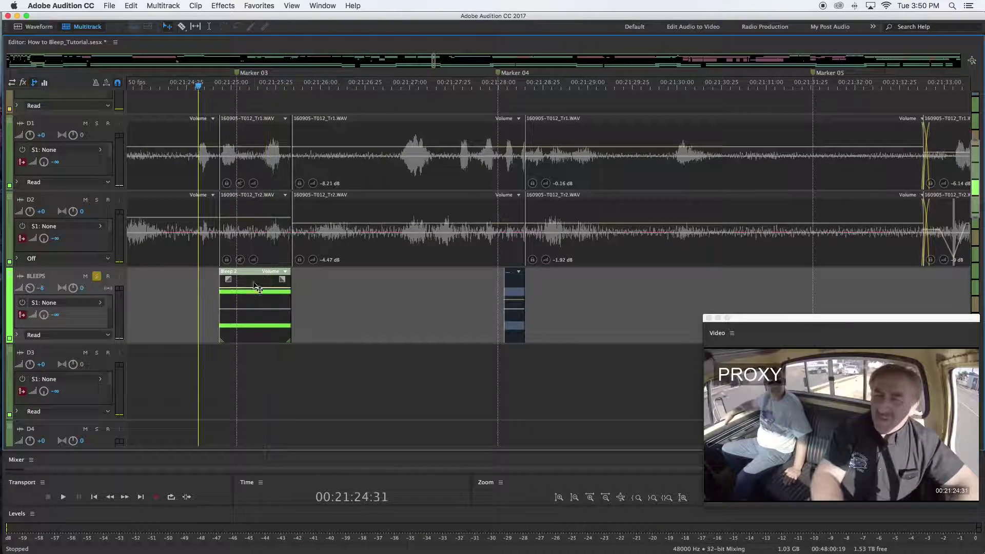
- Unsolo the BLEEPS track and play from about 00:21:22:36 to hear the bleep with the dialogue
click(96, 277)
key(minus)
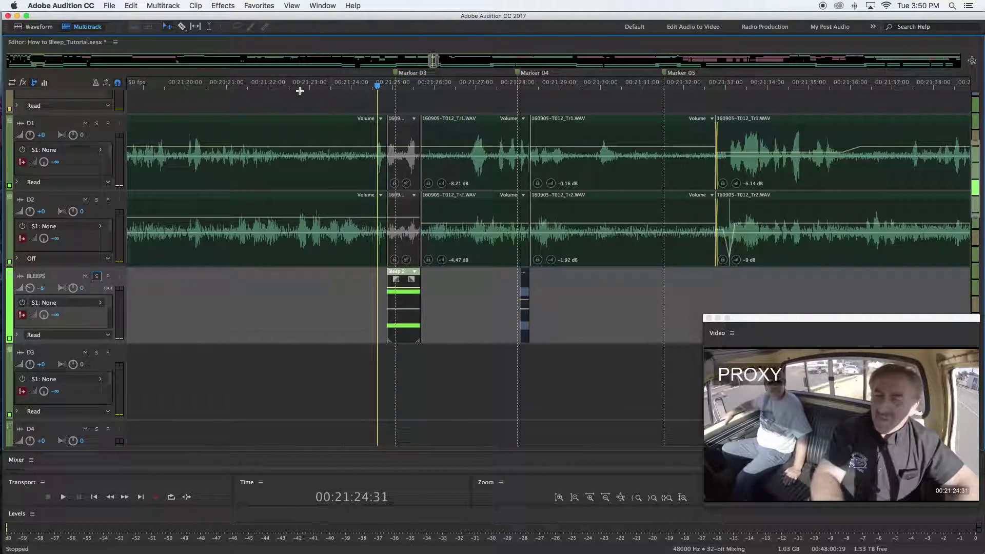
click(299, 89)
key(space)
scroll(320, 286, up, 3)
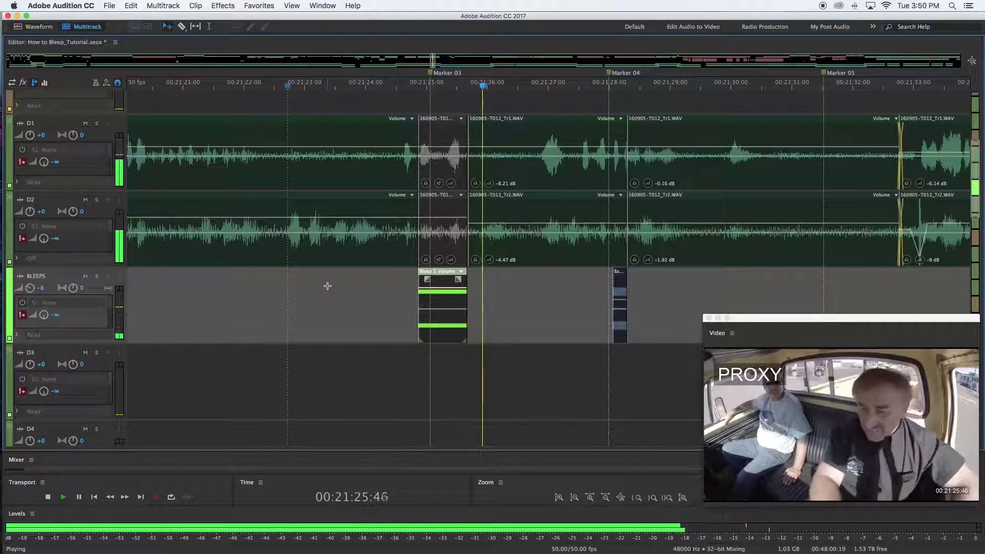
key(space)
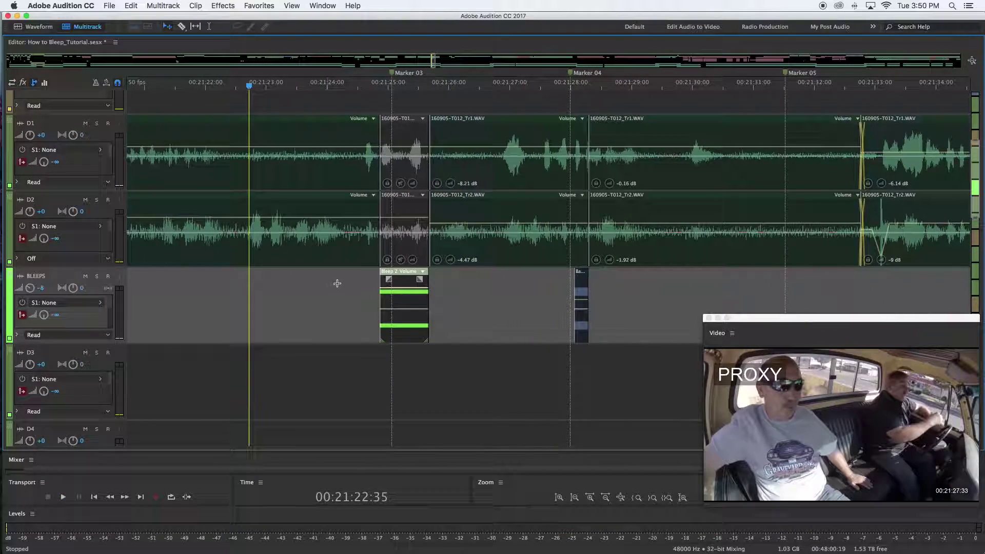
scroll(369, 308, up, 3)
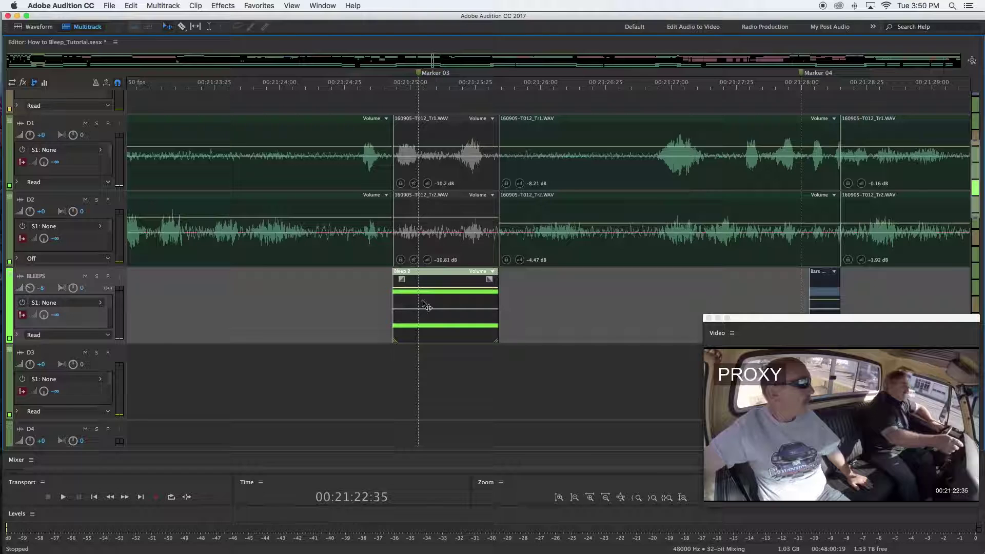
scroll(357, 308, down, 3)
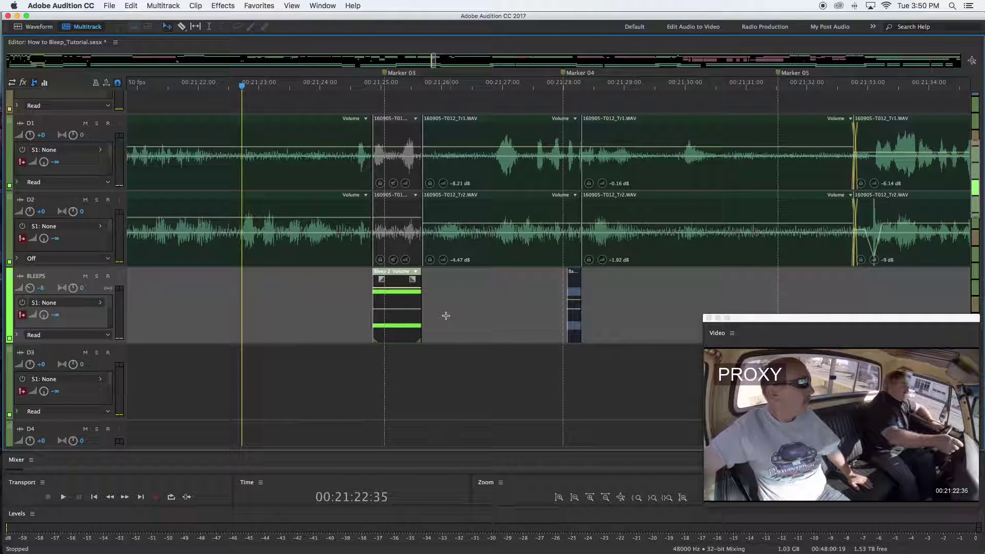
scroll(441, 315, down, 1)
- Move Marker 03 onto the start of the Bleep 2 clip
scroll(442, 314, up, 2)
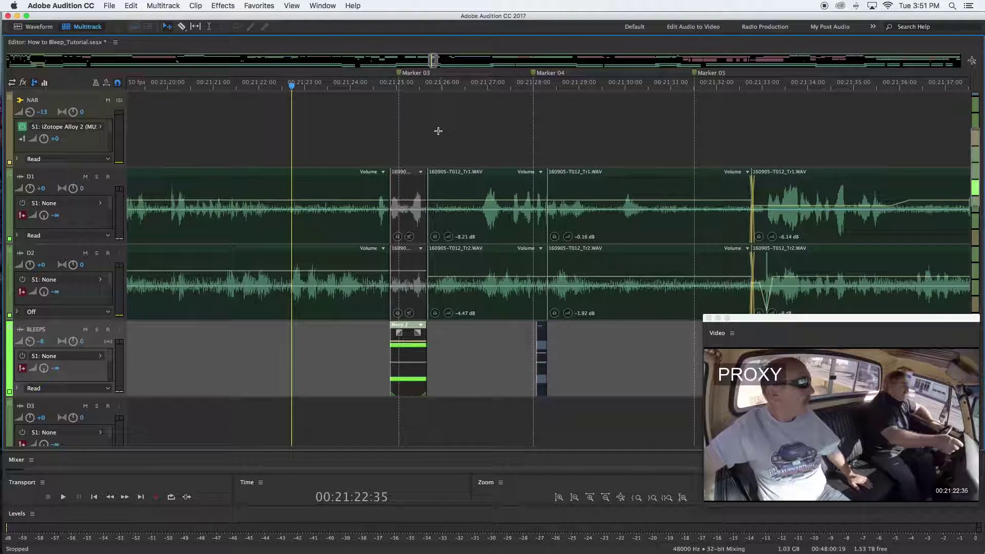
scroll(405, 241, up, 2)
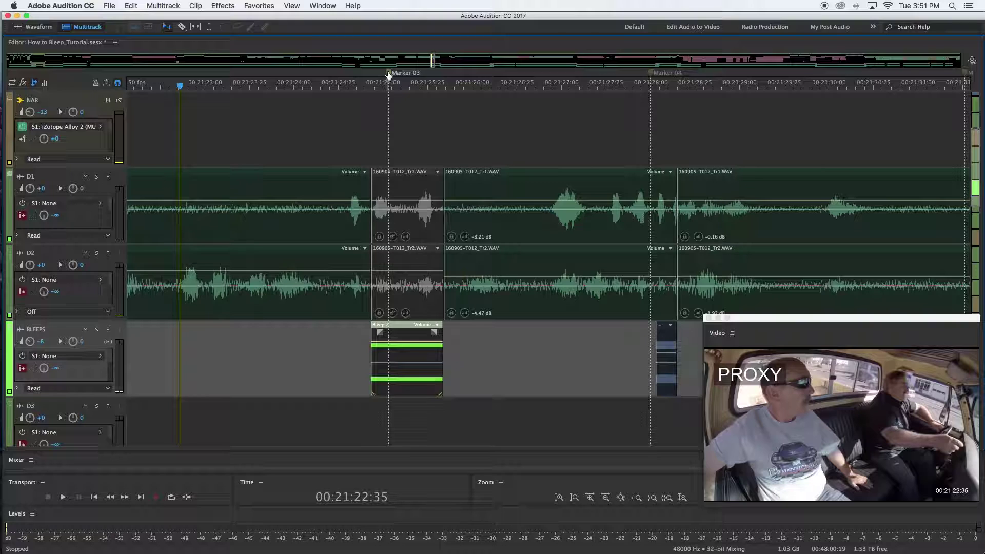
drag(388, 75, 374, 73)
scroll(386, 111, down, 1)
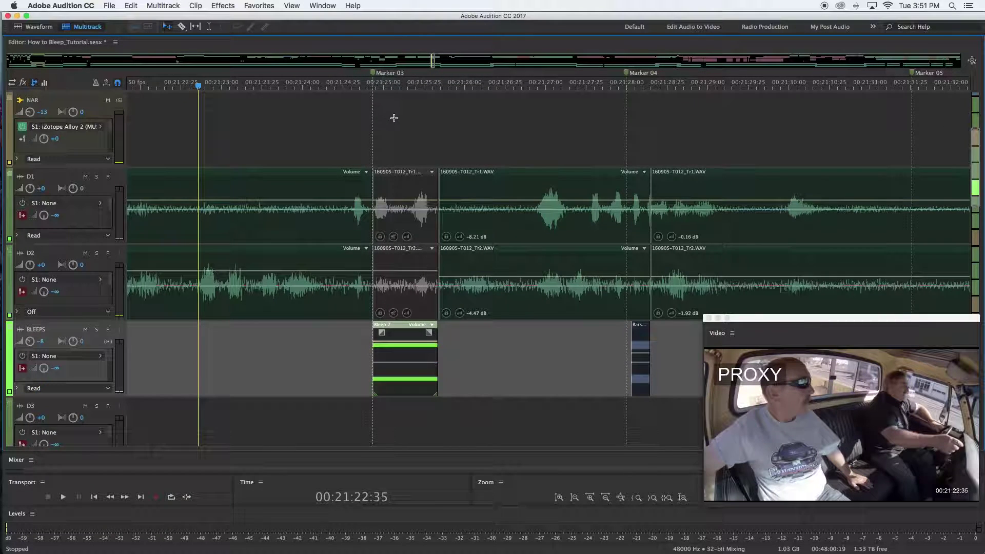
scroll(395, 118, down, 2)
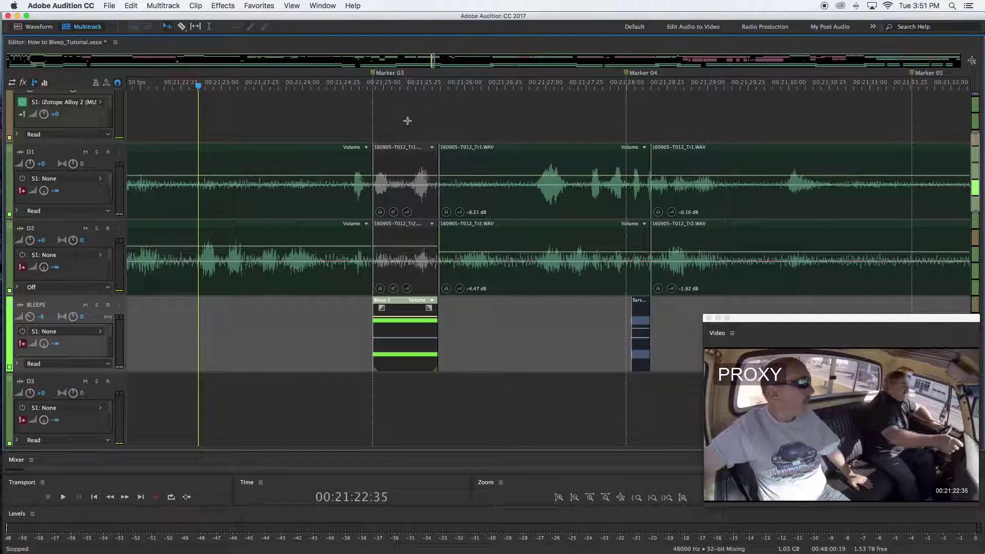
- Unmute the D1 and D2 dialogue clips under Marker 03
drag(408, 120, 413, 267)
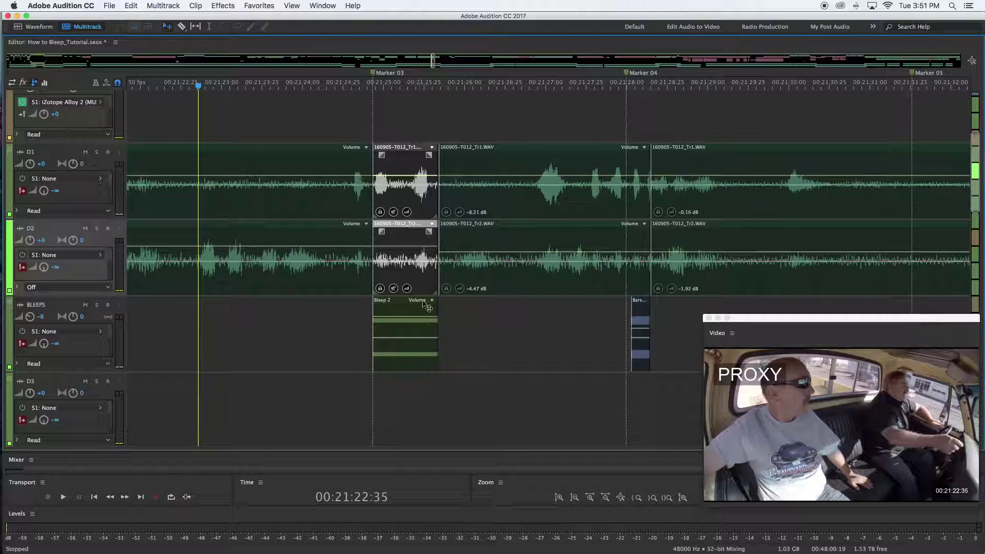
right_click(409, 268)
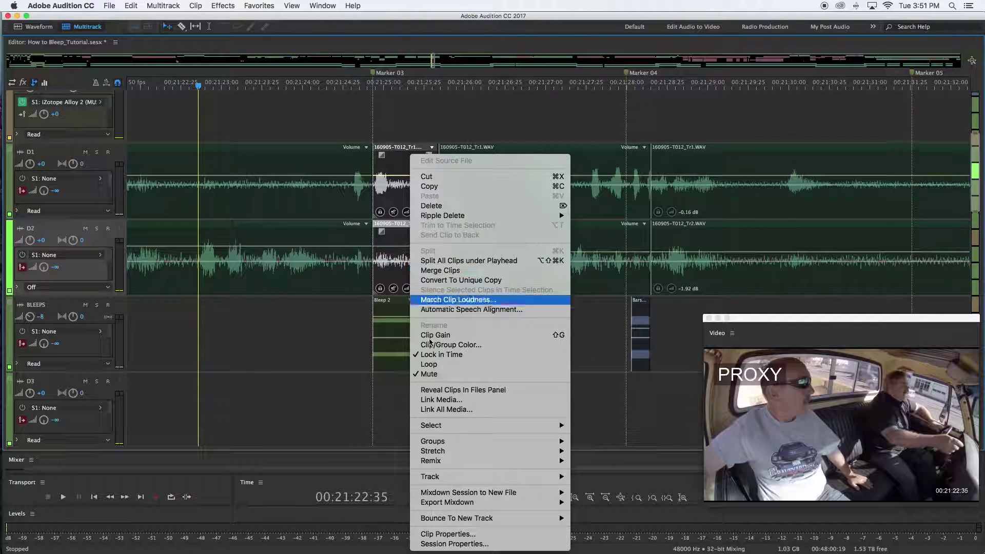
click(430, 374)
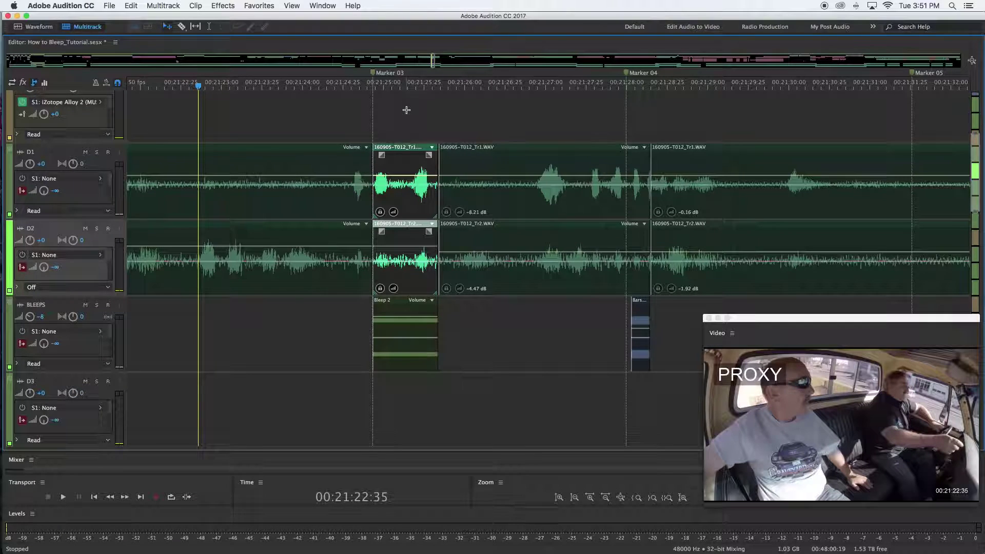
- Select Marker 03 and dismiss the stray keyframe and clip menus
scroll(405, 109, up, 1)
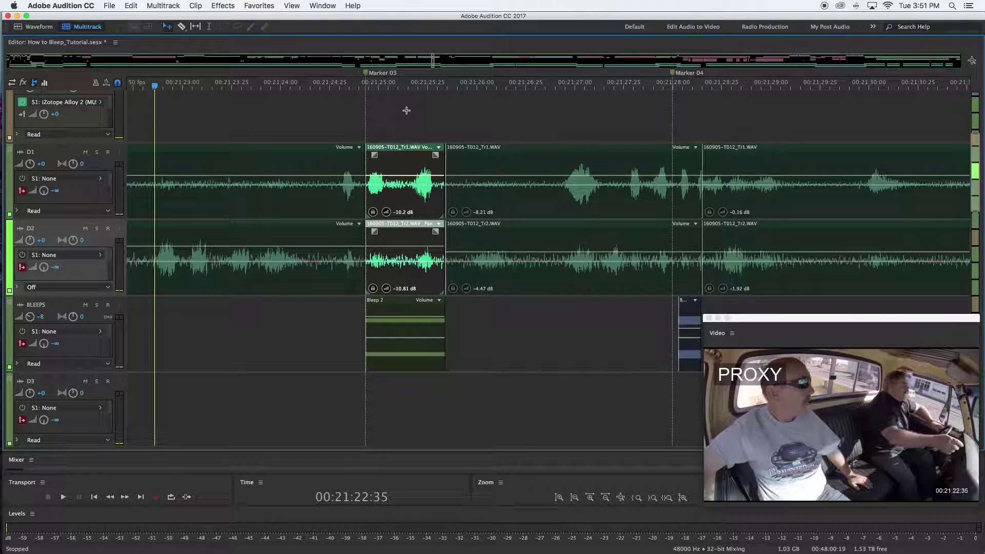
click(368, 76)
scroll(378, 127, down, 2)
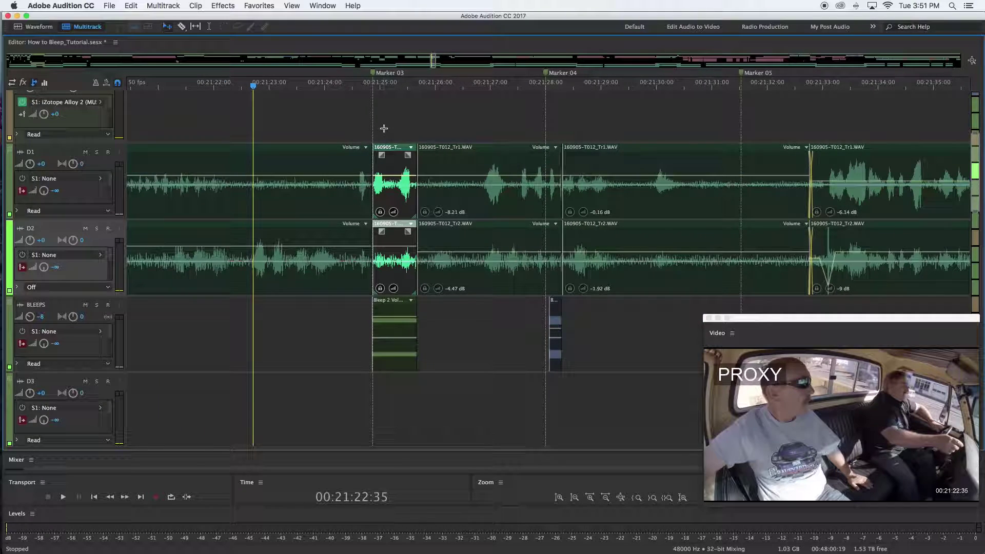
click(398, 110)
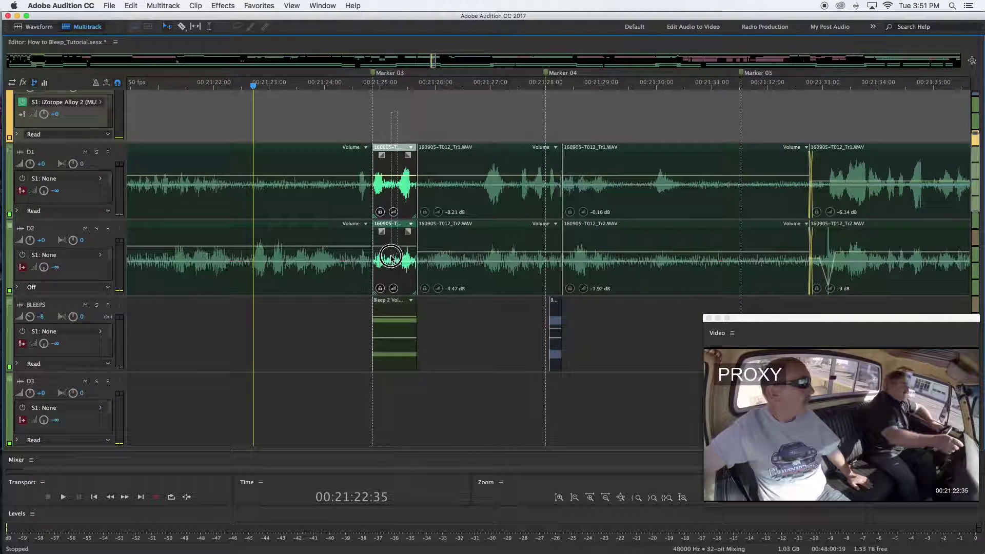
right_click(393, 265)
click(387, 277)
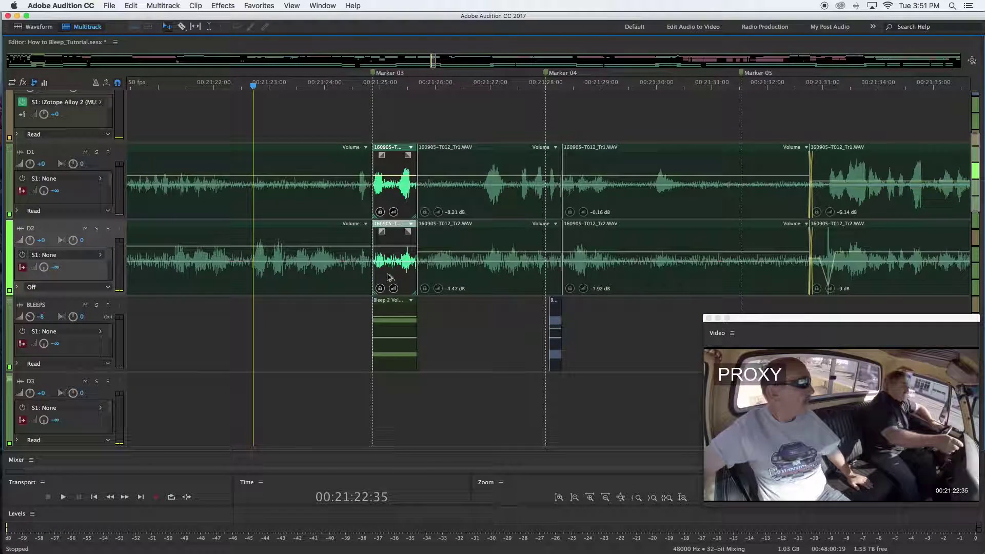
right_click(395, 273)
key(Escape)
- Mute the D1 and D2 dialogue clips under Marker 03 again, then select the BLEEPS track
click(393, 160)
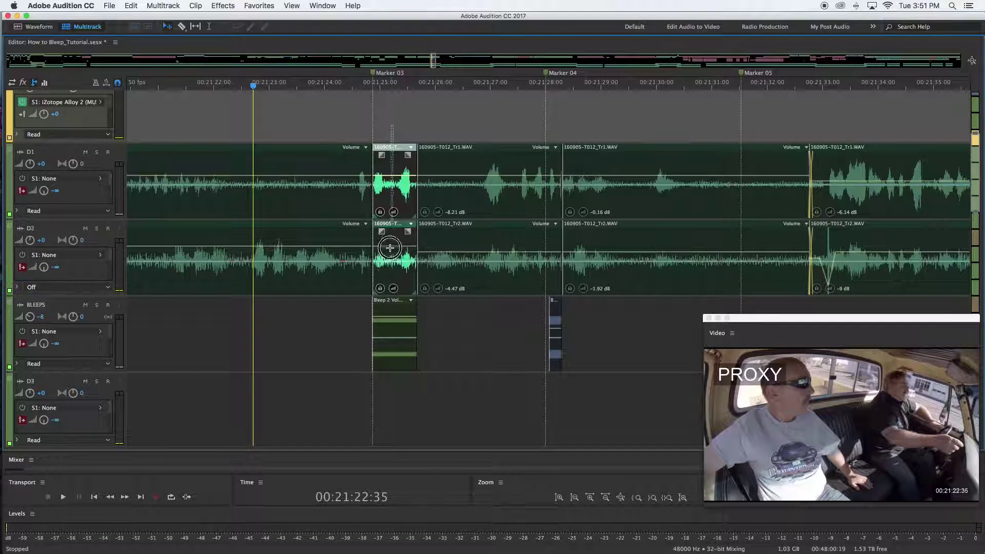
right_click(387, 264)
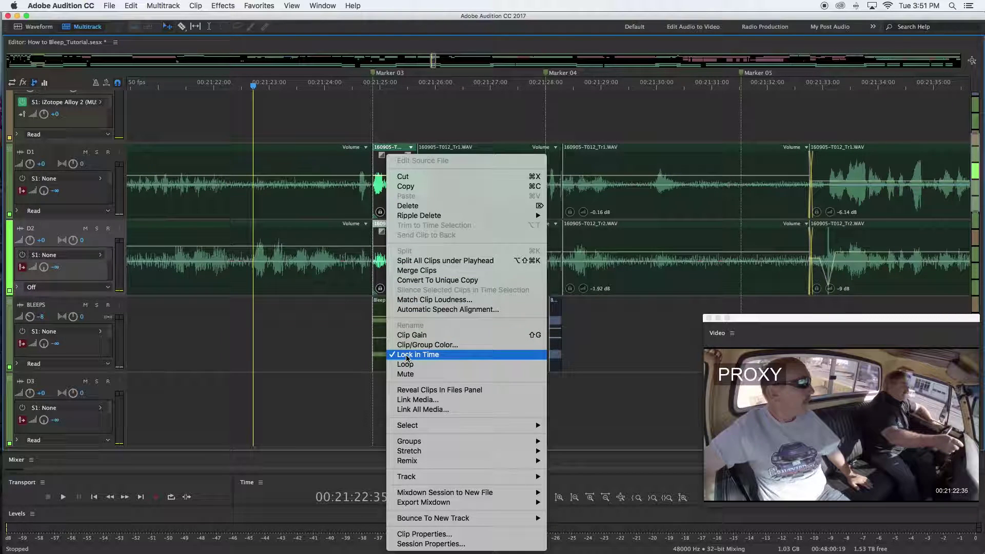
click(405, 374)
scroll(424, 348, up, 2)
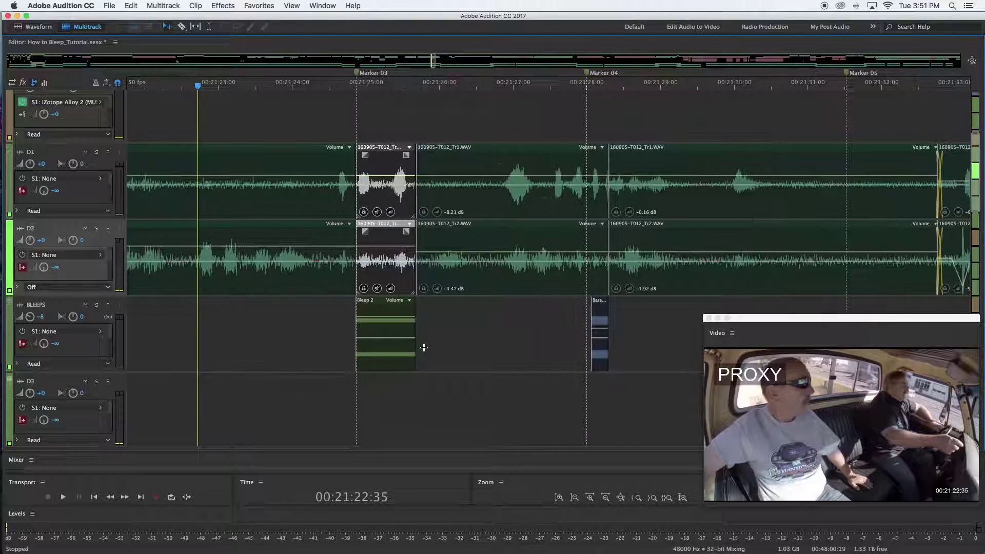
click(226, 330)
click(86, 306)
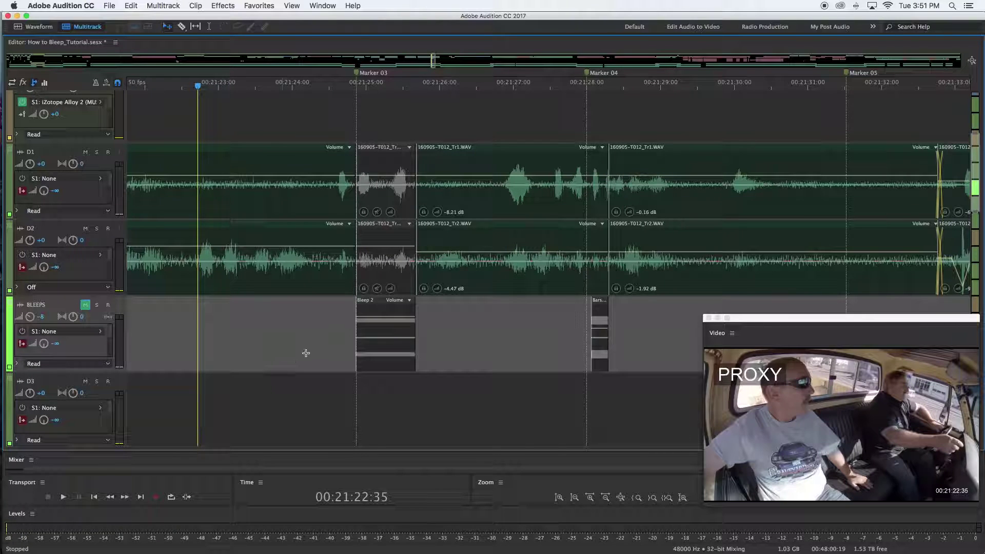
click(85, 306)
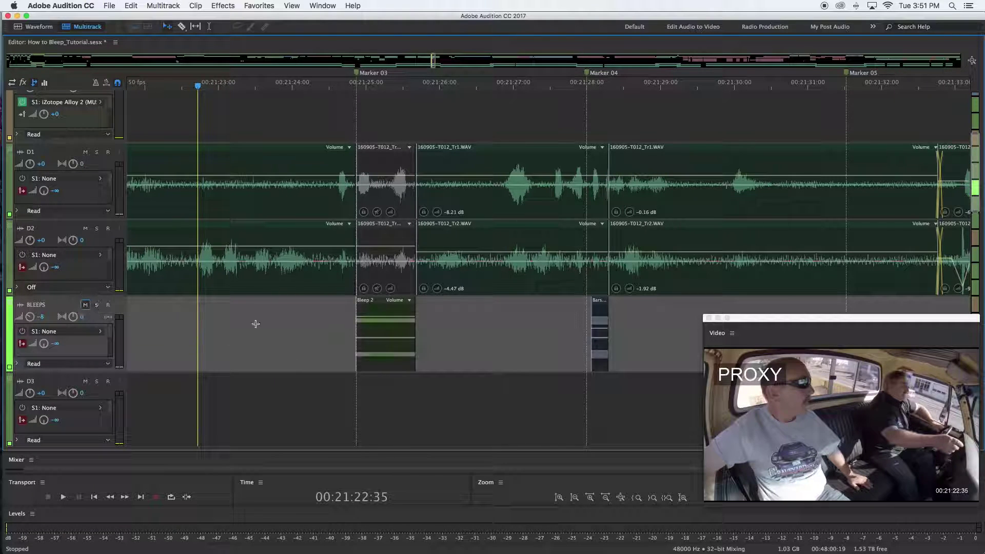
scroll(303, 334, down, 3)
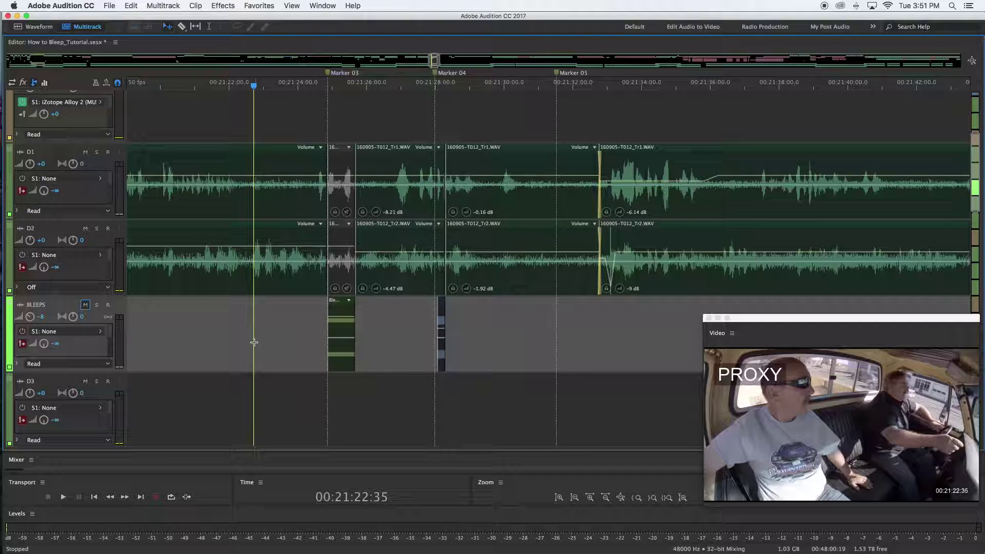
scroll(259, 338, up, 2)
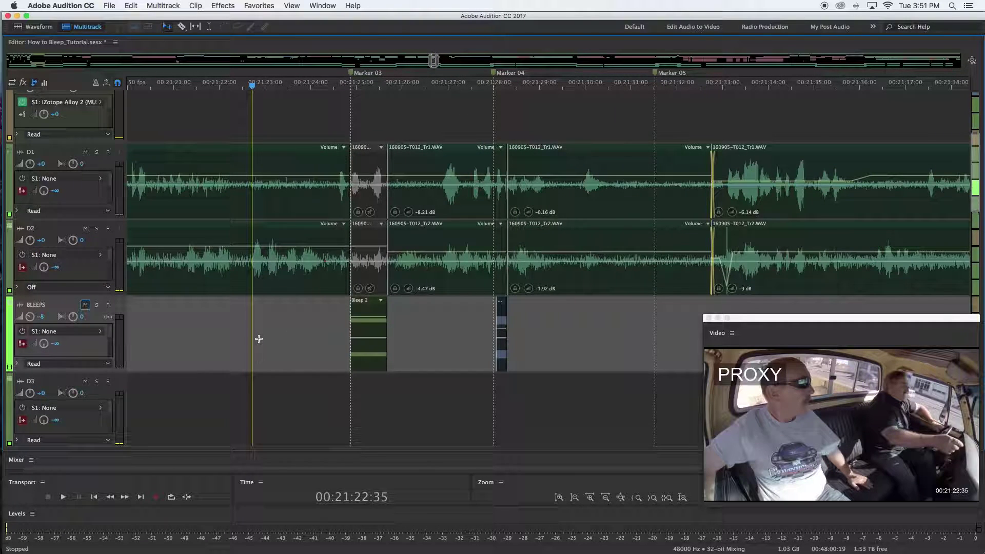